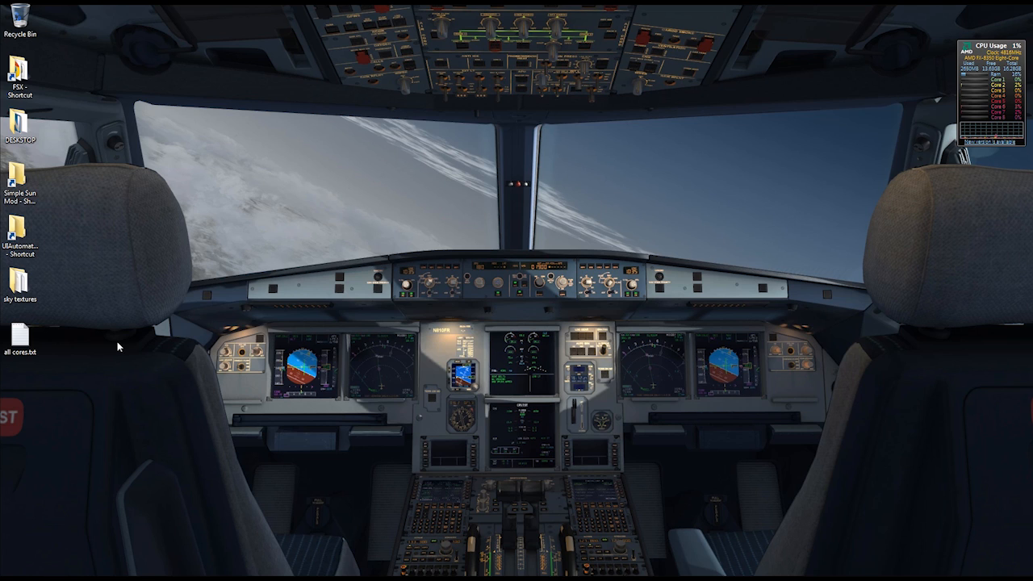
- Open the all cores.txt file on the desktop and launch the Registry Editor (regedit), allowing it to make changes
{"action": "left_click", "coordinate": [14, 341]}
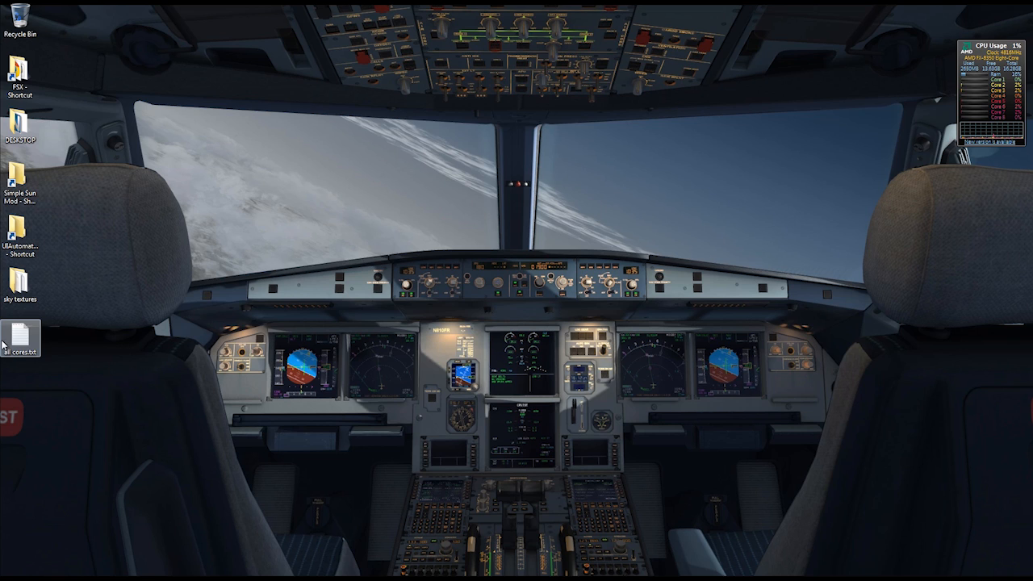
{"action": "double_click", "coordinate": [14, 341]}
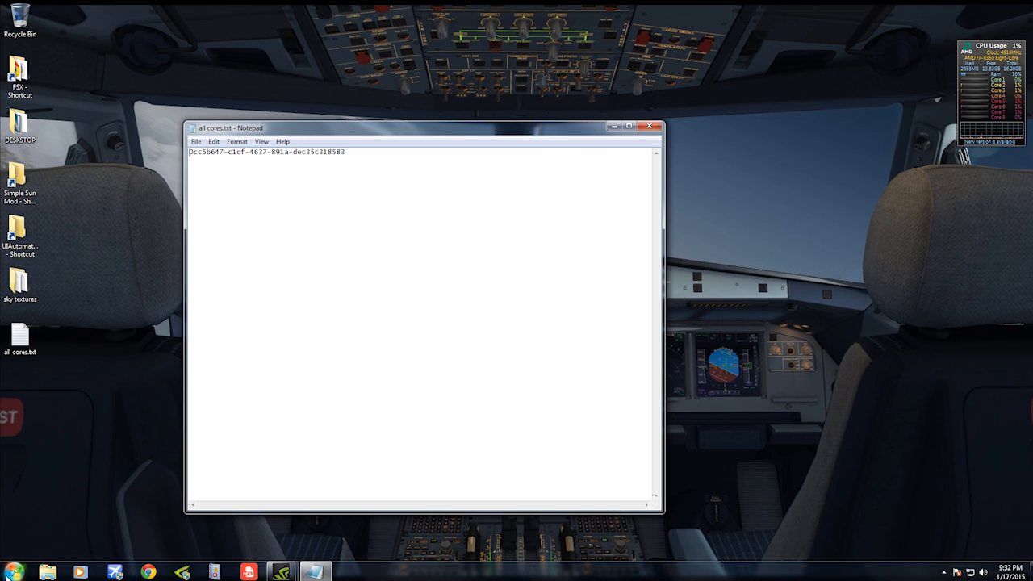
{"action": "left_click", "coordinate": [13, 572]}
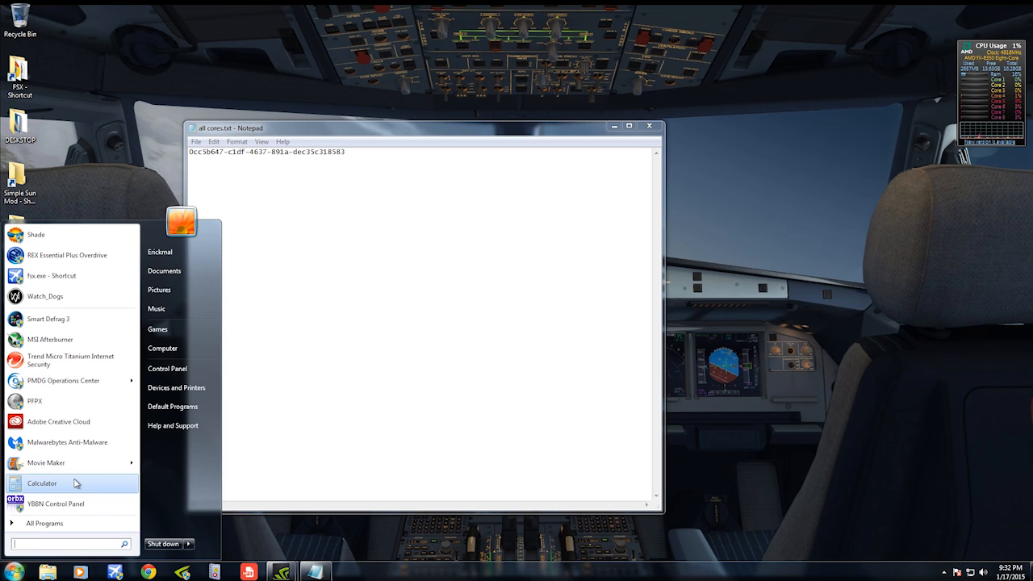
{"action": "type", "text": "regedit"}
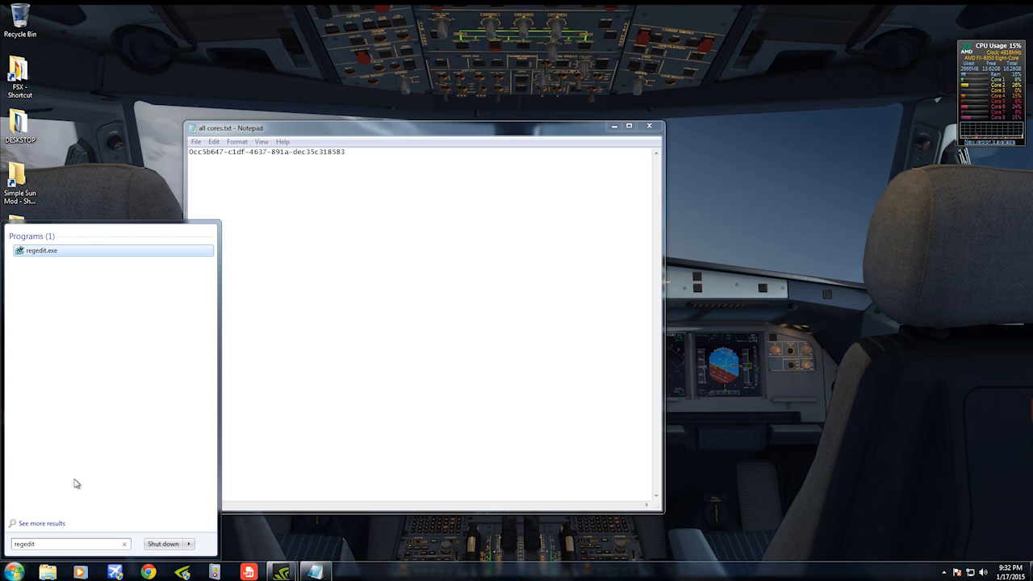
{"action": "key", "text": "Return"}
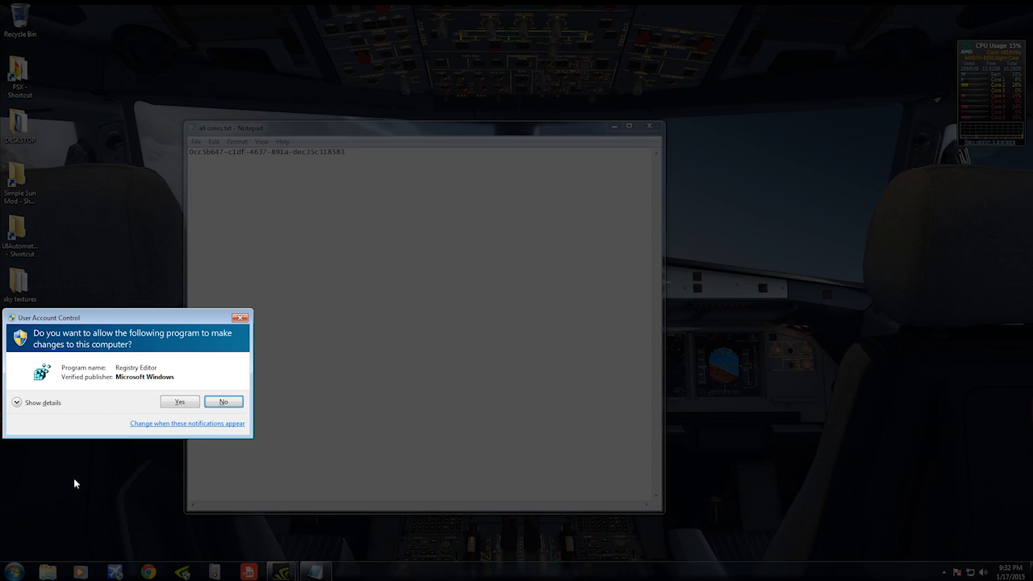
{"action": "left_click", "coordinate": [178, 401]}
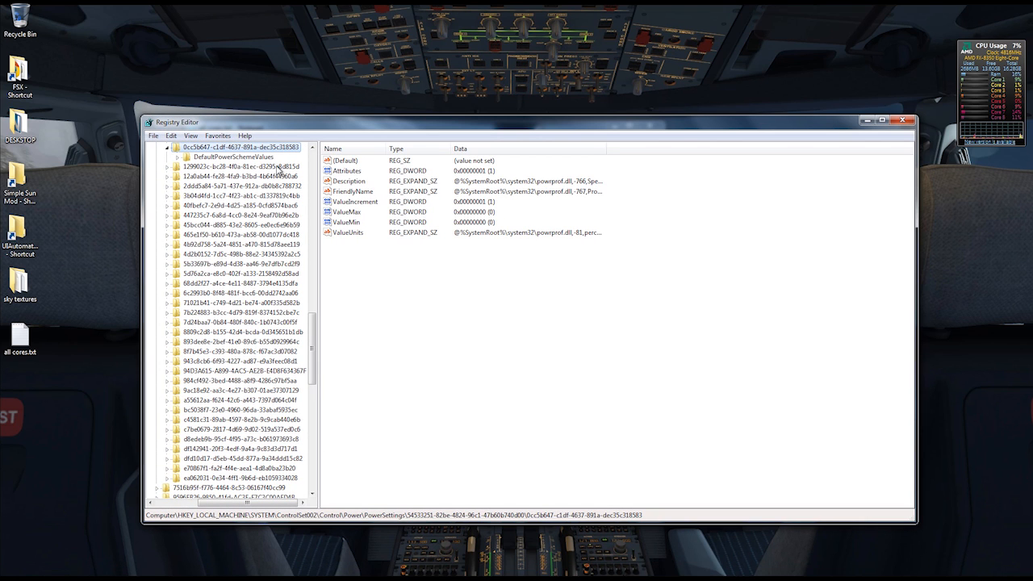
- Copy the string 0cc5b647-c1df-4637-891a-dec35c318583 from all cores.txt, close the file, and search the registry for that string
{"action": "left_click", "coordinate": [171, 136]}
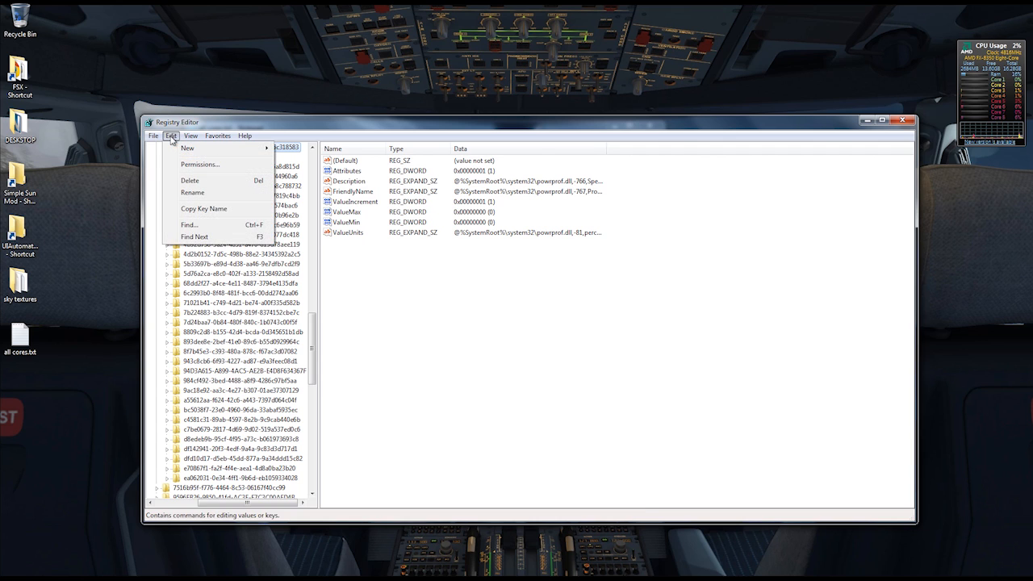
{"action": "left_click", "coordinate": [202, 225]}
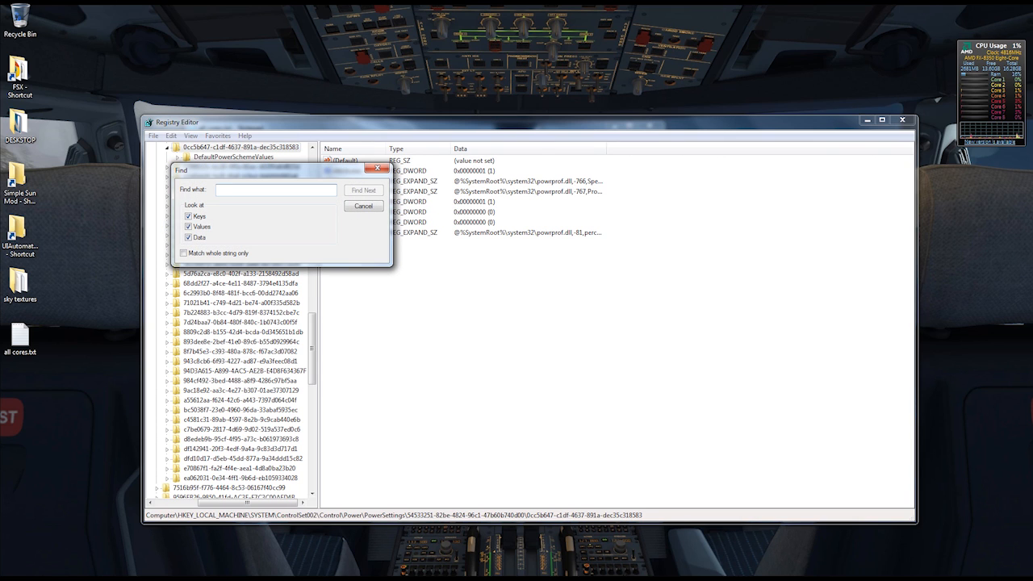
{"action": "left_click", "coordinate": [334, 572]}
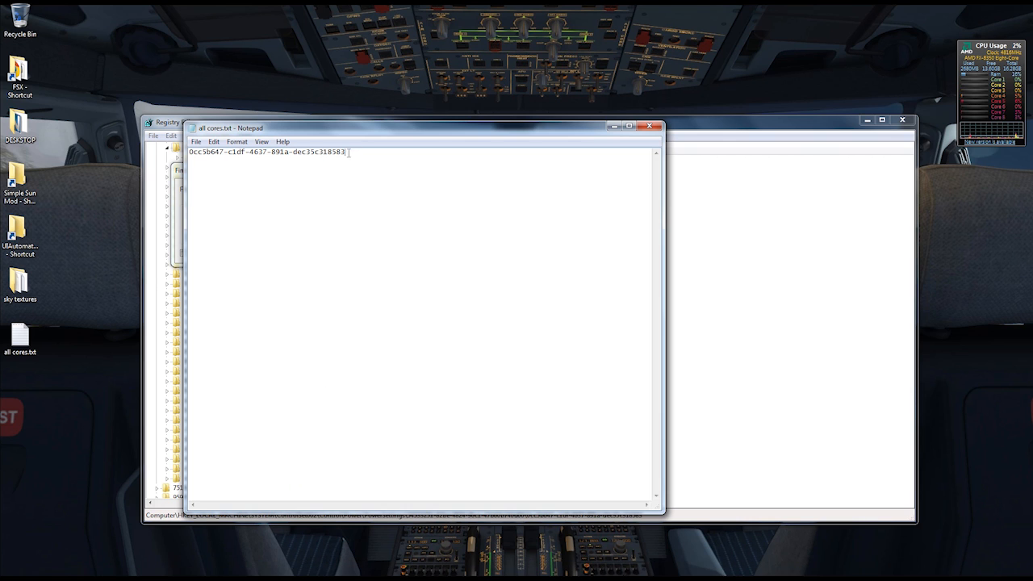
{"action": "left_click_drag", "start_coordinate": [348, 153], "coordinate": [155, 154]}
{"action": "key", "text": "ctrl+c"}
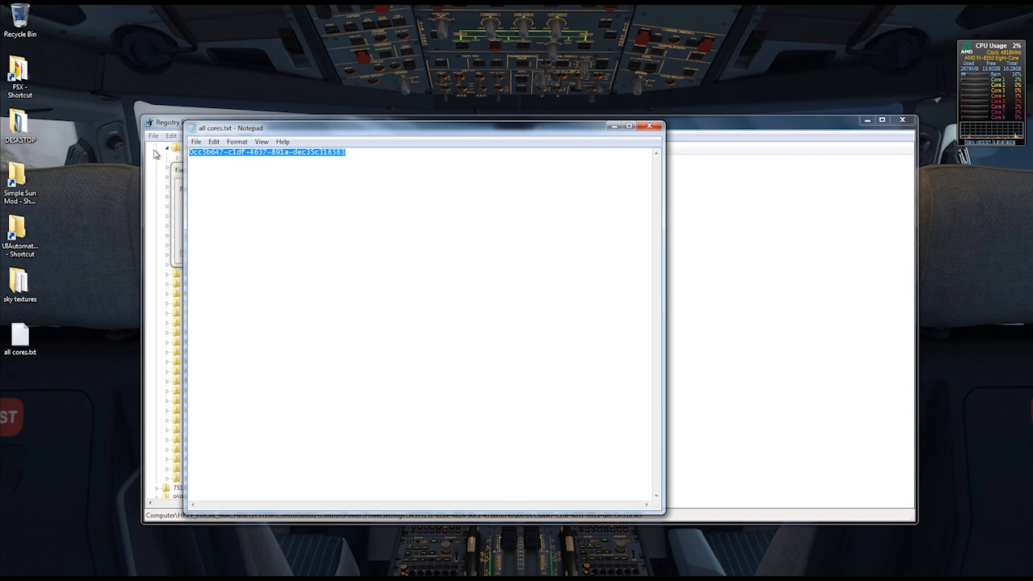
{"action": "left_click", "coordinate": [649, 126]}
{"action": "key", "text": "ctrl+v"}
{"action": "left_click", "coordinate": [361, 191]}
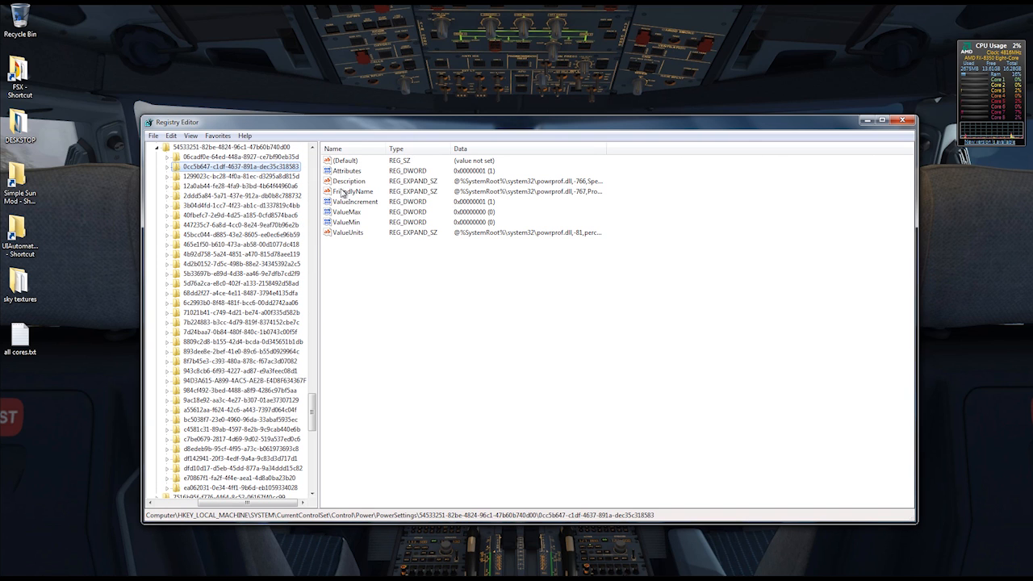
- Open the ValueMax entry of the found power-settings key for modification and confirm it with value data 0
{"action": "left_click", "coordinate": [418, 218]}
{"action": "left_click", "coordinate": [347, 213]}
{"action": "right_click", "coordinate": [349, 215]}
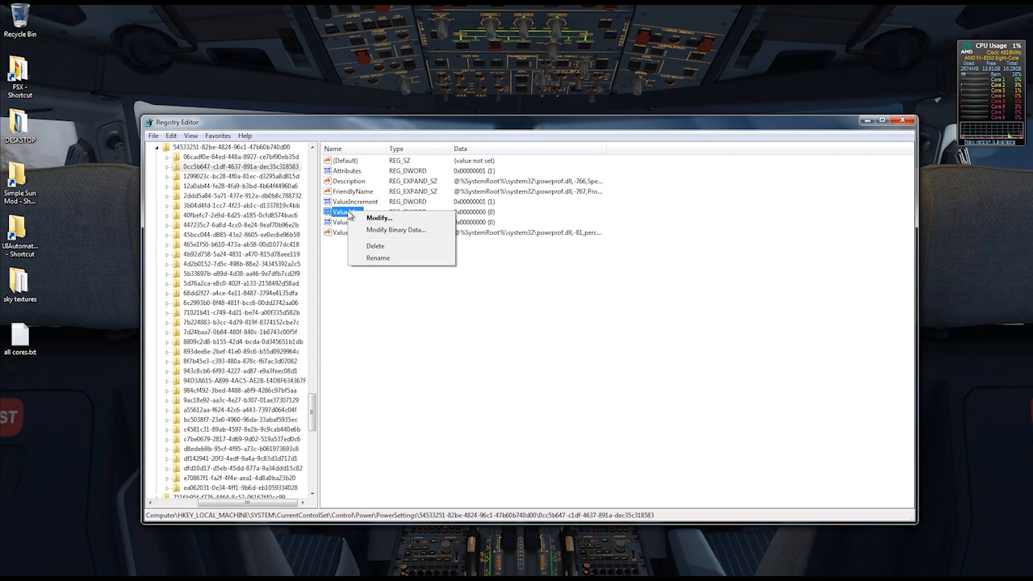
{"action": "left_click", "coordinate": [369, 218]}
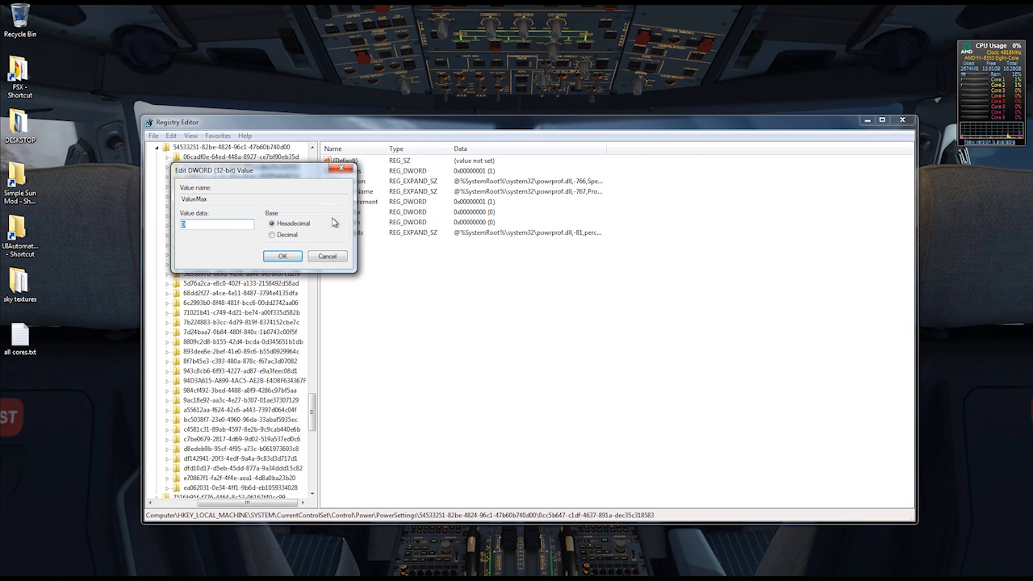
{"action": "left_click", "coordinate": [292, 258]}
- Open the ValueMin entry of the same key for modification and confirm it with value data 0
{"action": "left_click", "coordinate": [355, 224]}
{"action": "right_click", "coordinate": [355, 225]}
{"action": "left_click", "coordinate": [377, 232]}
{"action": "left_click", "coordinate": [276, 258]}
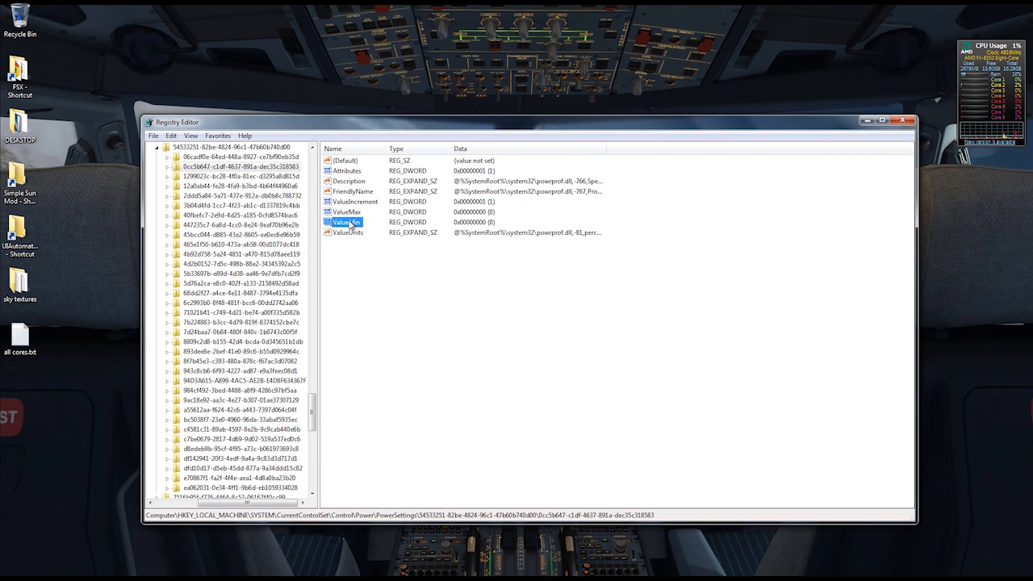
- Find the next occurrence of the searched string in the registry and close the Registry Editor
{"action": "left_click", "coordinate": [172, 136]}
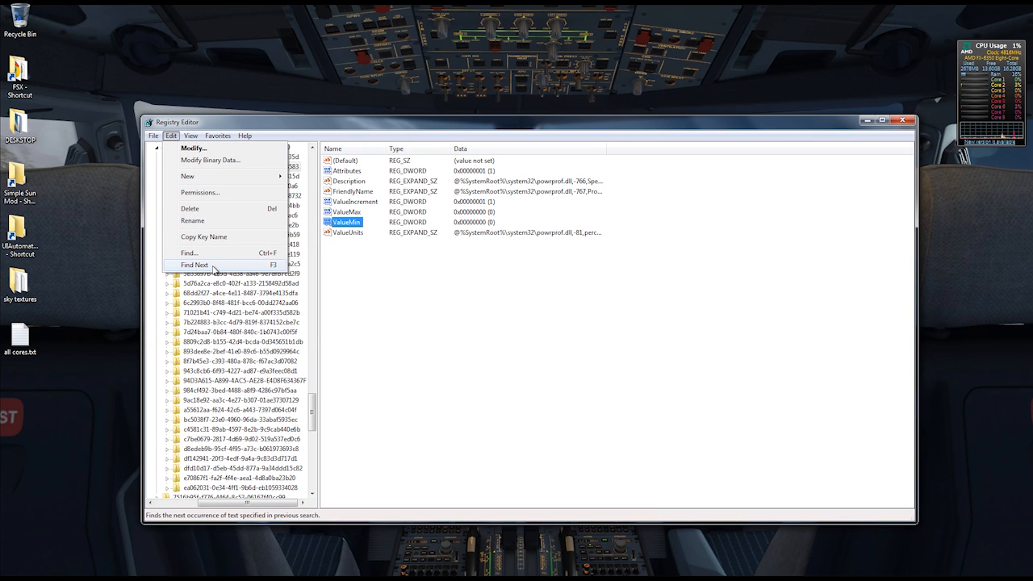
{"action": "left_click", "coordinate": [215, 265]}
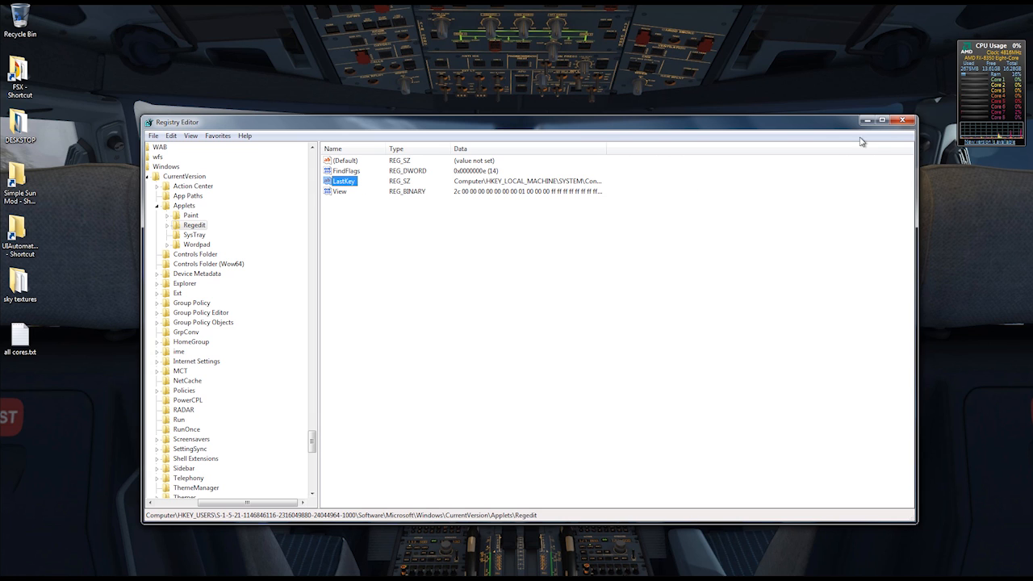
{"action": "left_click", "coordinate": [900, 122]}
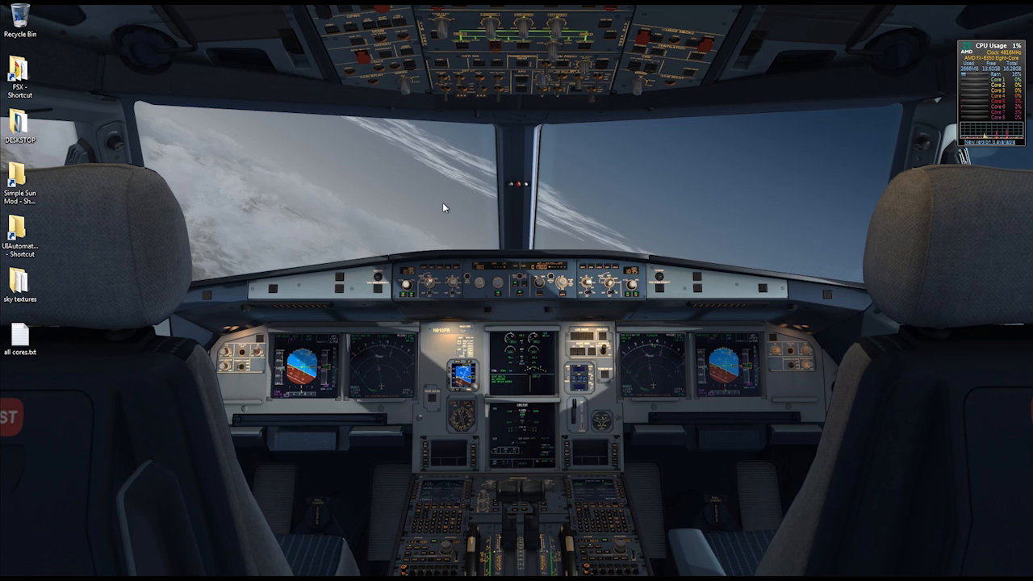
- Open the computer's system properties and its advanced system settings, allowing them to make changes
{"action": "left_click", "coordinate": [14, 572]}
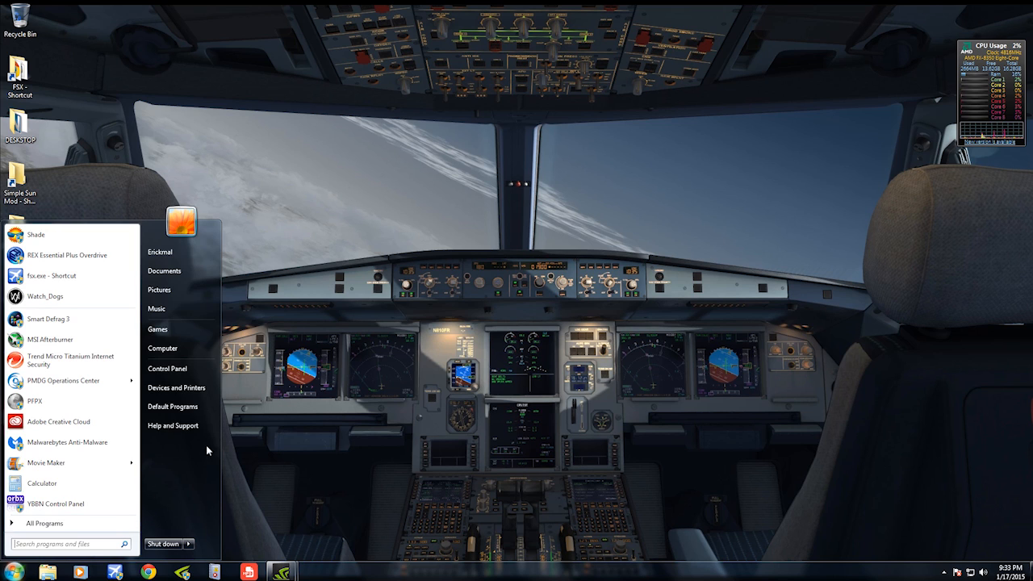
{"action": "right_click", "coordinate": [172, 350]}
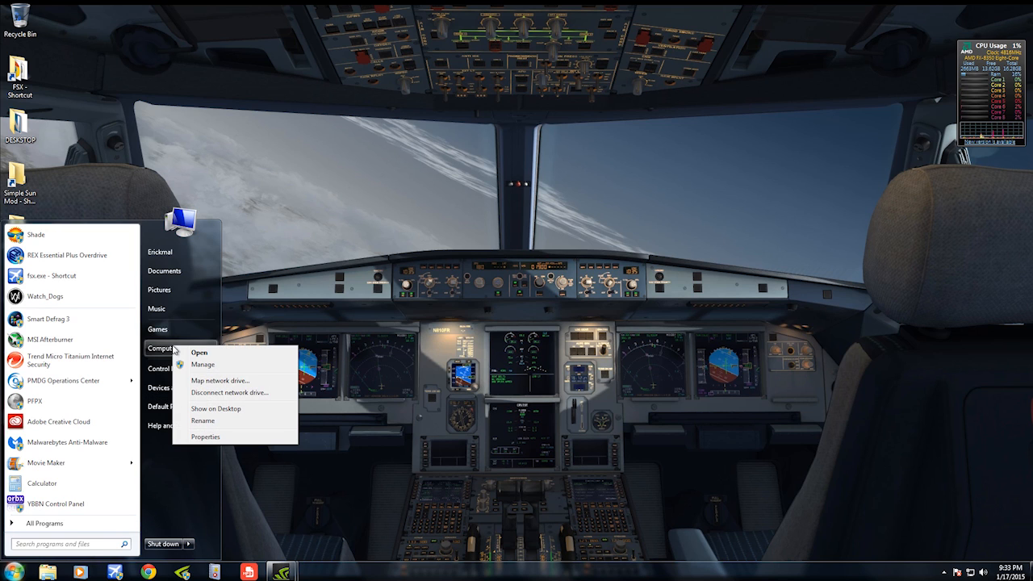
{"action": "left_click", "coordinate": [205, 437]}
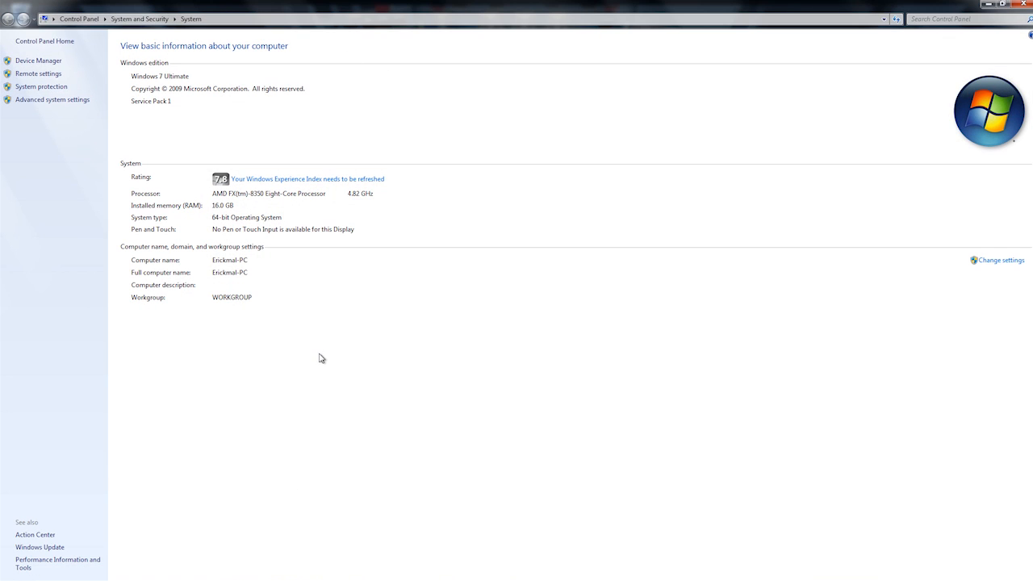
{"action": "left_click", "coordinate": [46, 100]}
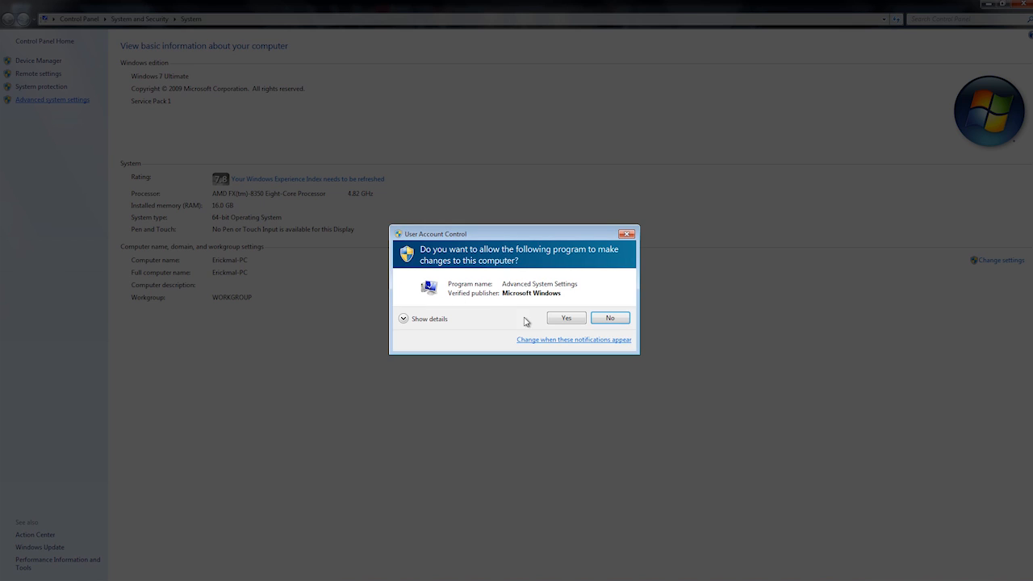
{"action": "left_click", "coordinate": [553, 322]}
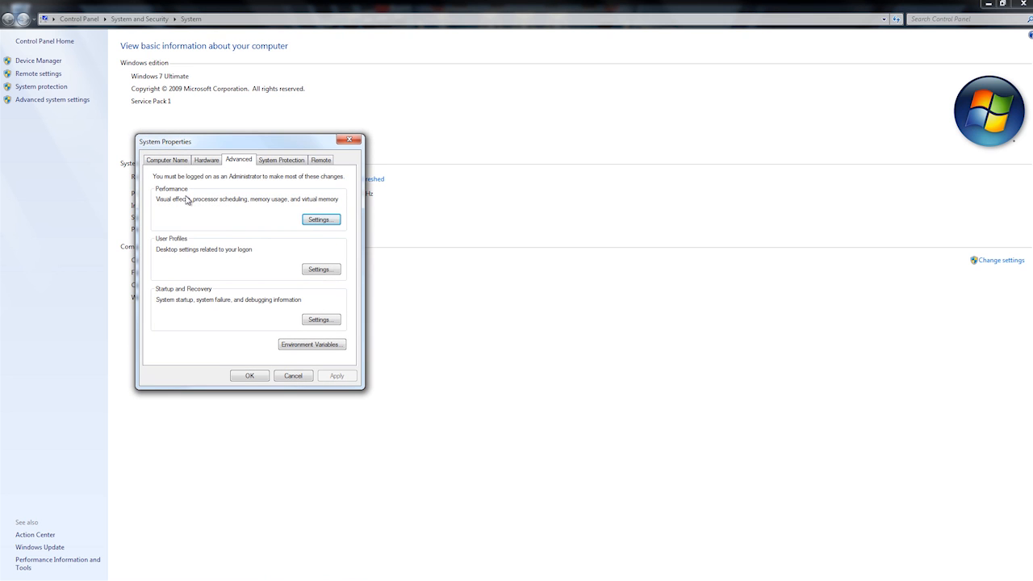
- Open the advanced performance options' virtual memory settings and view the paging file setup of drive F: [10k]
{"action": "left_click", "coordinate": [321, 220]}
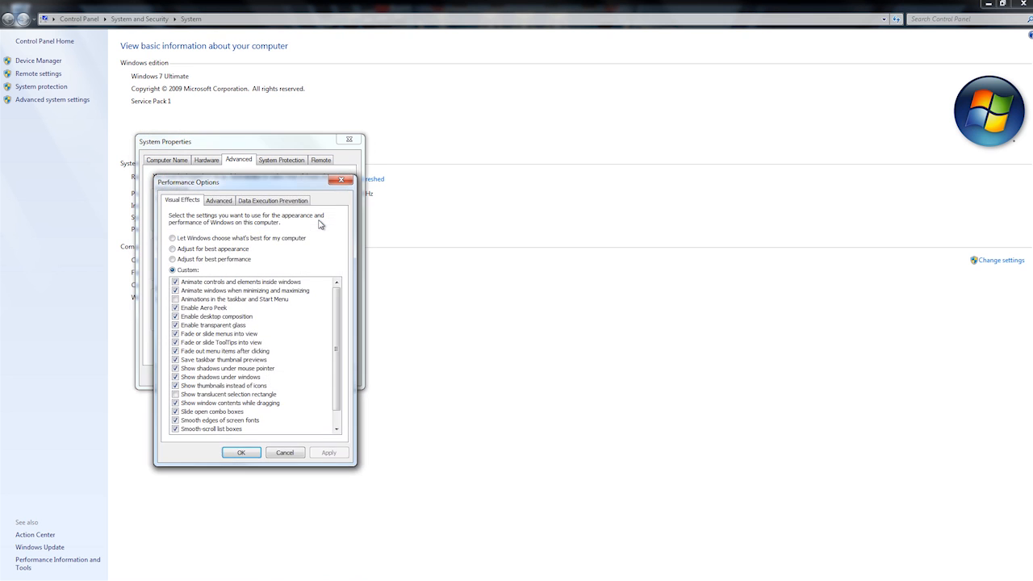
{"action": "left_click", "coordinate": [219, 202]}
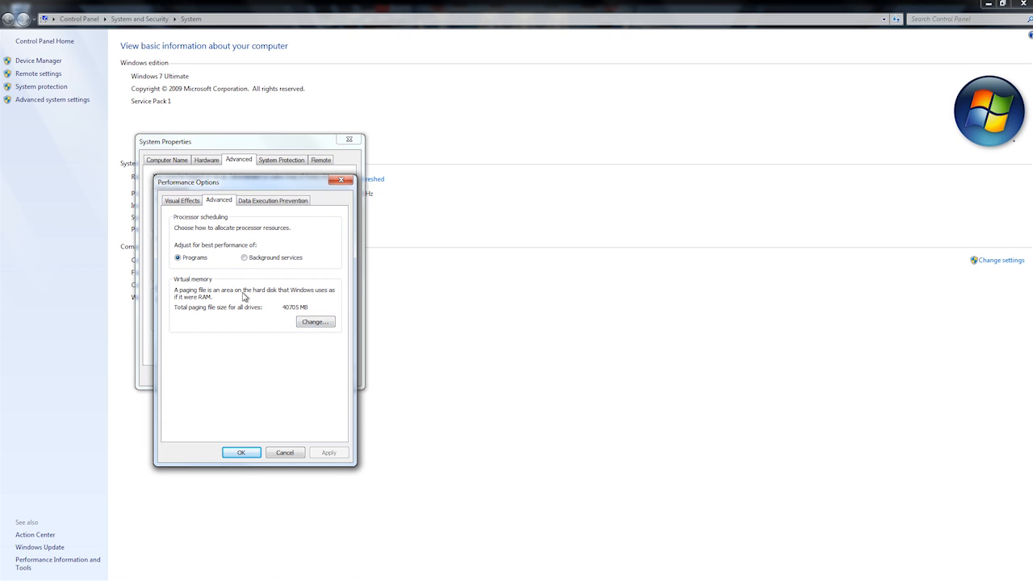
{"action": "left_click", "coordinate": [315, 322]}
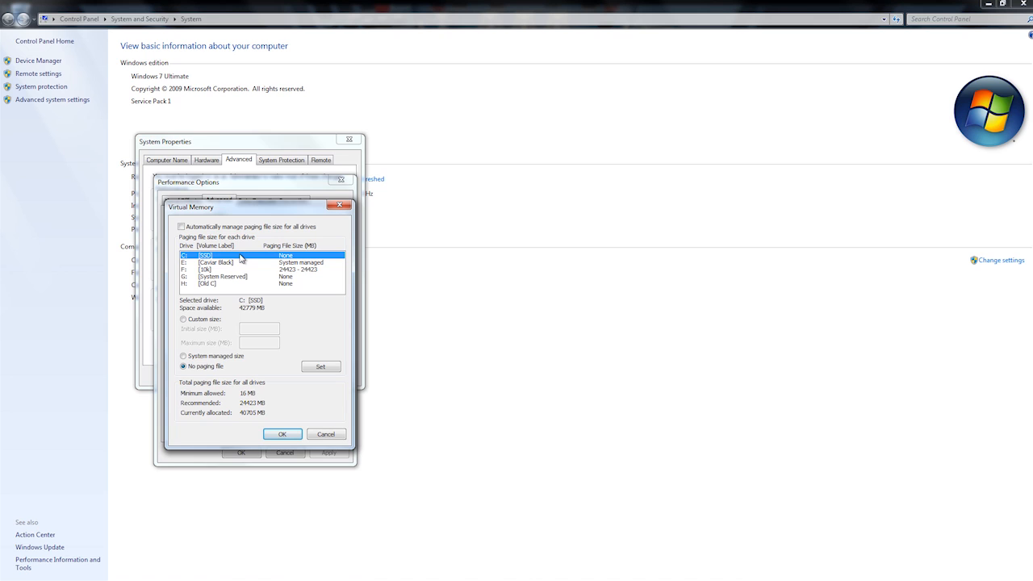
{"action": "left_click", "coordinate": [212, 270]}
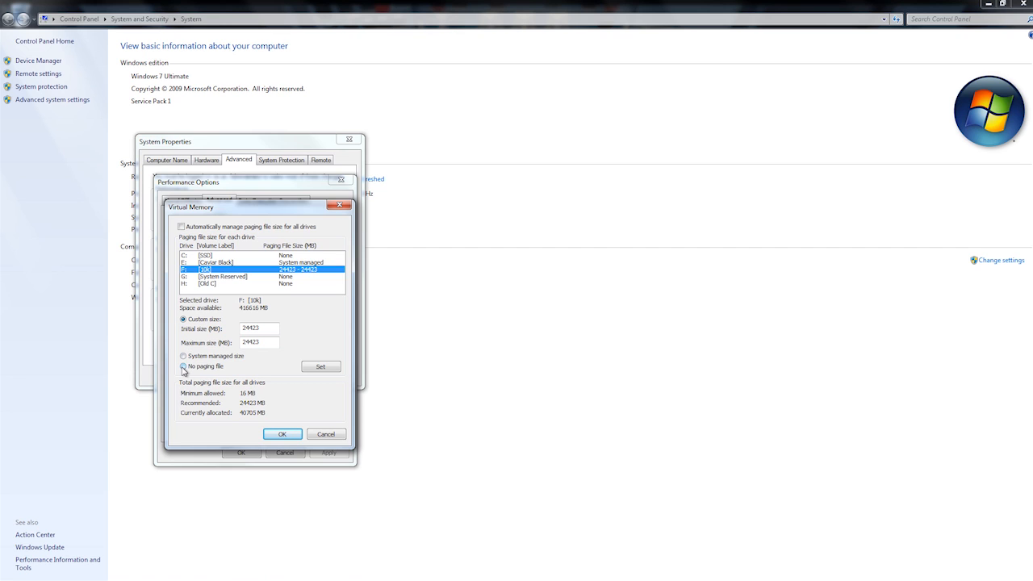
- Leave the virtual memory settings without saving and close the Performance Options, System Properties and System windows
{"action": "left_click", "coordinate": [180, 227]}
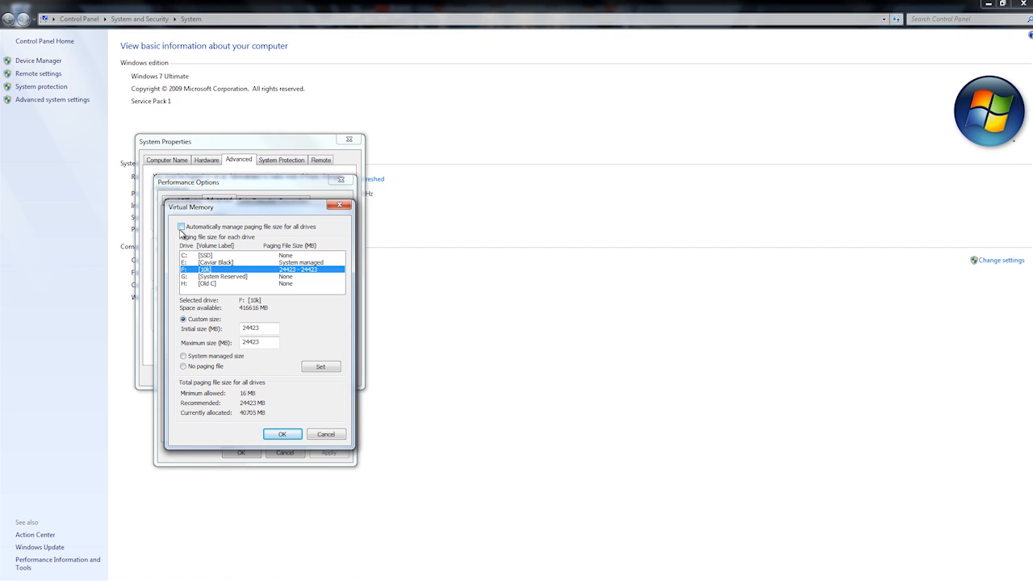
{"action": "left_click", "coordinate": [181, 226]}
{"action": "left_click", "coordinate": [326, 435]}
{"action": "left_click", "coordinate": [340, 179]}
{"action": "left_click", "coordinate": [349, 139]}
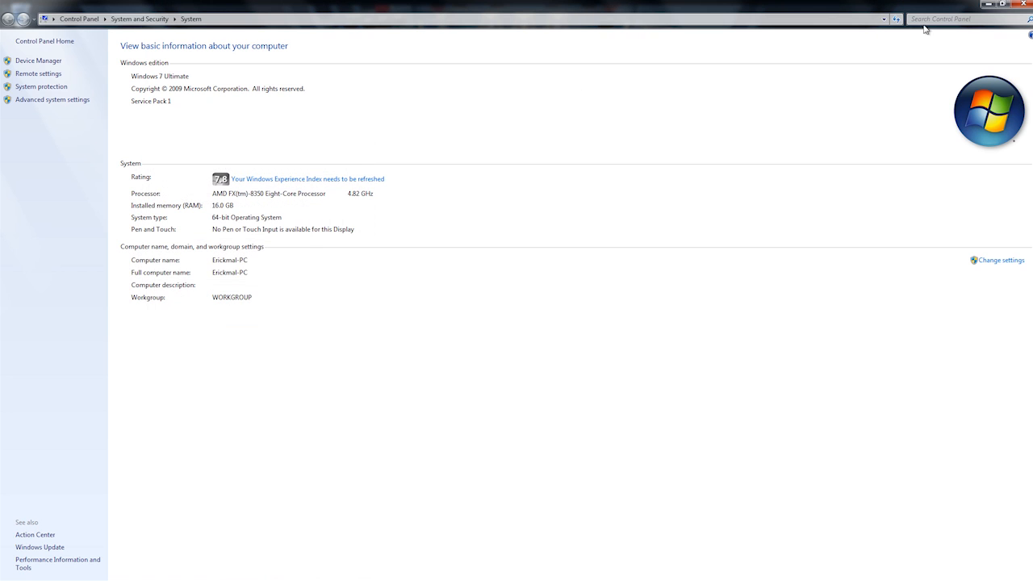
{"action": "left_click", "coordinate": [1023, 4]}
{"action": "right_click", "coordinate": [471, 214]}
{"action": "left_click", "coordinate": [494, 244]}
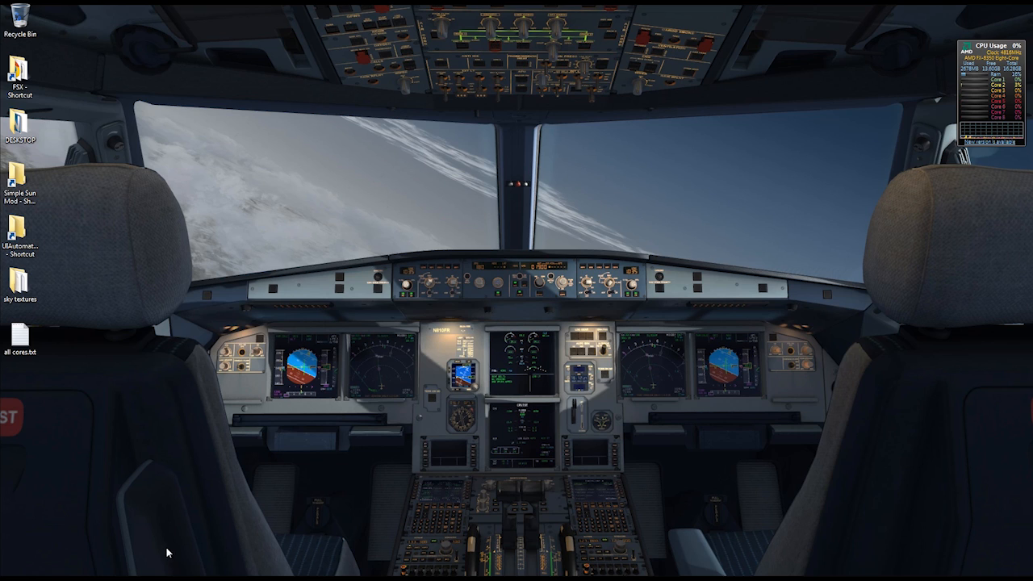
{"action": "mouse_move", "coordinate": [603, 574]}
{"action": "left_click", "coordinate": [14, 572]}
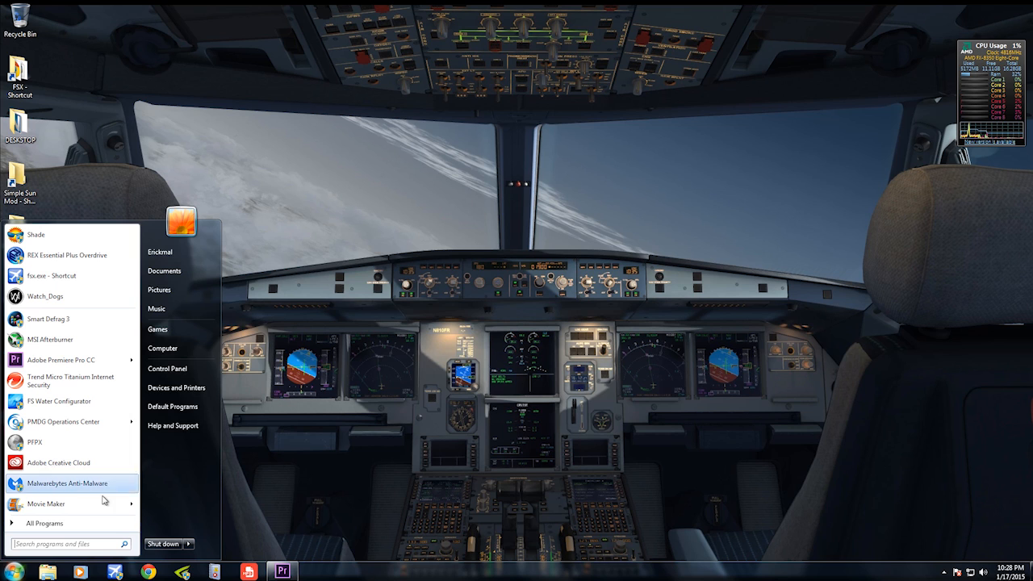
{"action": "mouse_move", "coordinate": [102, 507]}
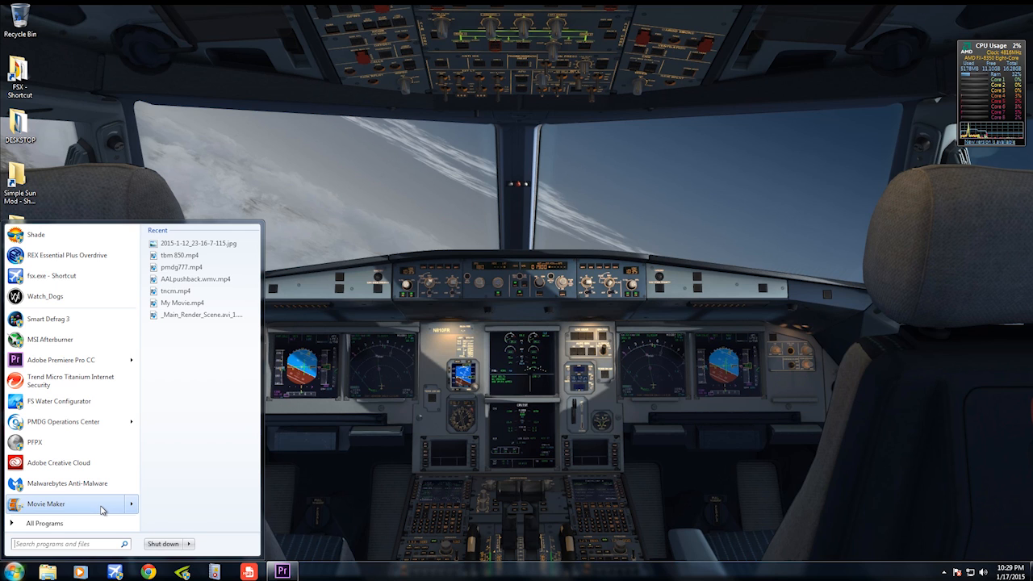
{"action": "left_click", "coordinate": [481, 436]}
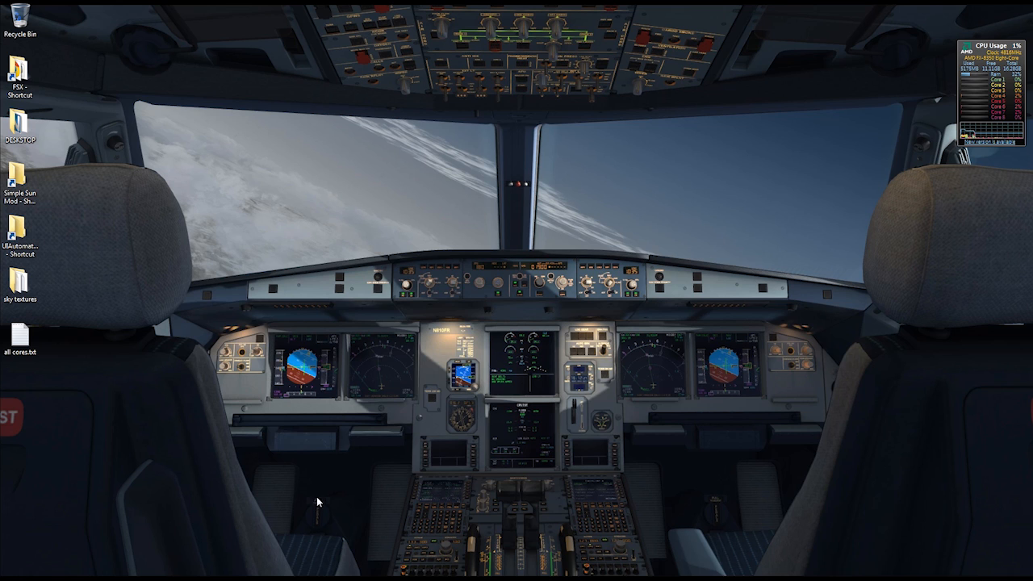
- Open System Configuration with msconfig, allowing it to make changes, and view the Windows 7 boot options
{"action": "left_click", "coordinate": [13, 571]}
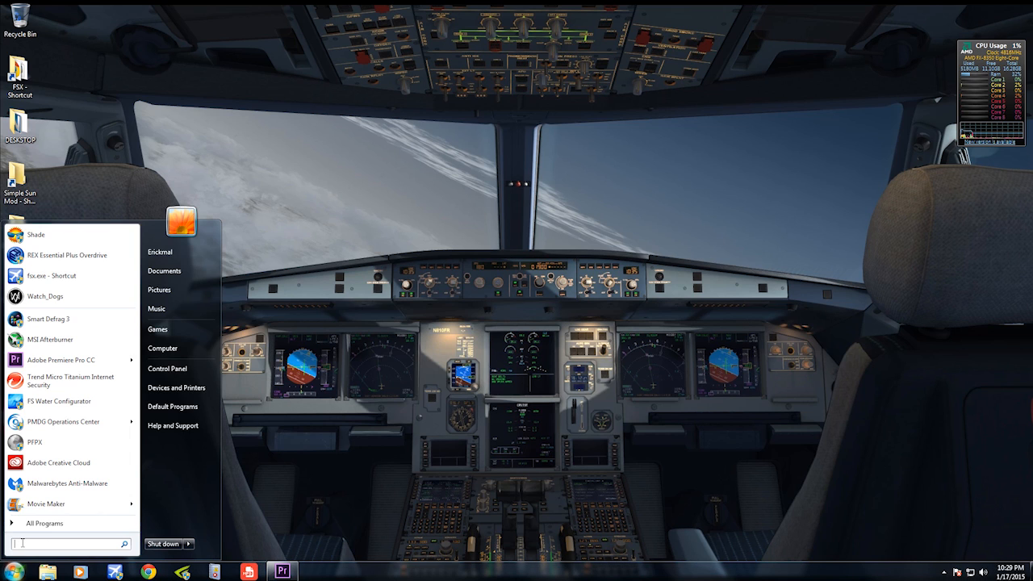
{"action": "type", "text": "msconfig"}
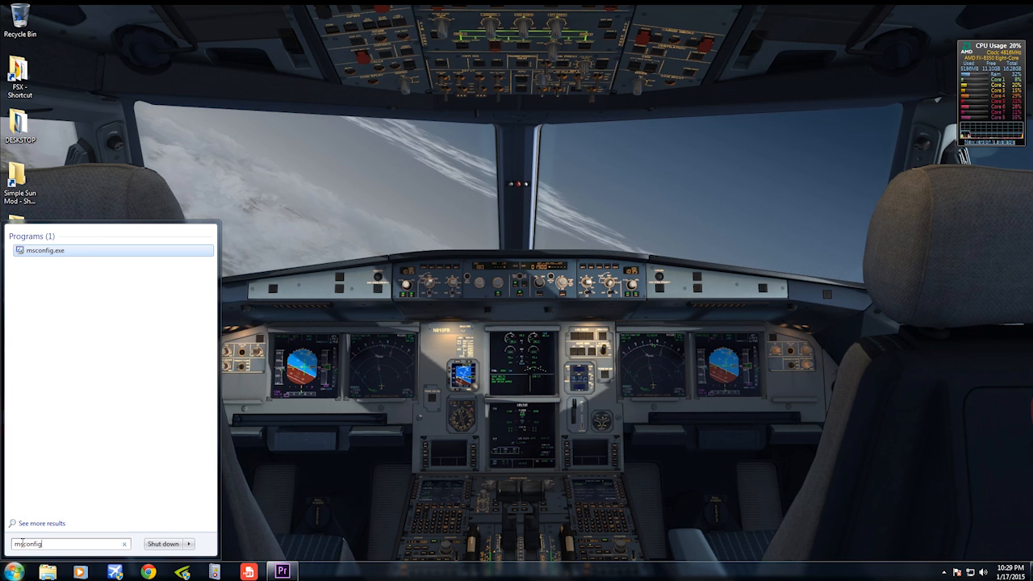
{"action": "key", "text": "Return"}
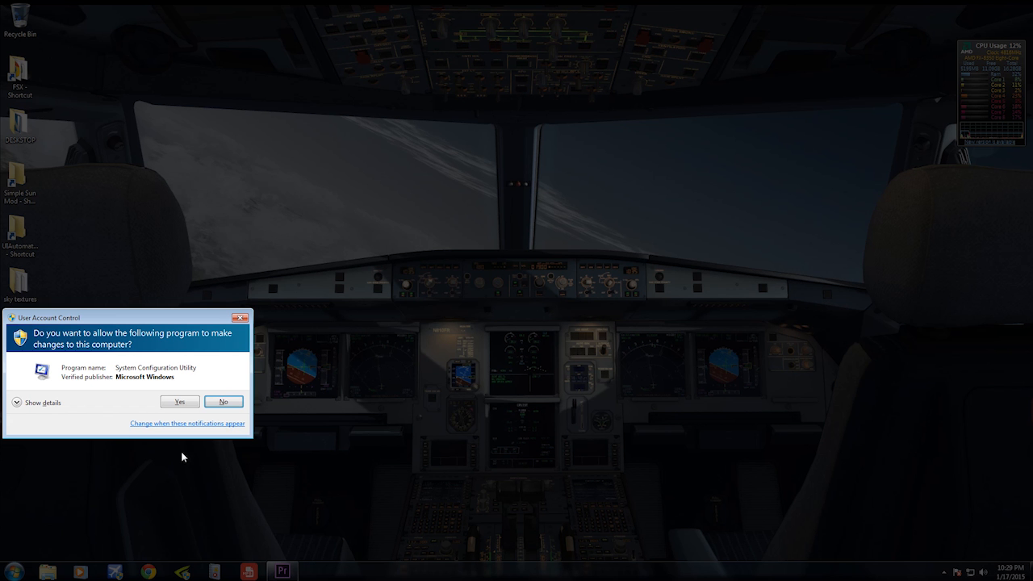
{"action": "left_click", "coordinate": [179, 402]}
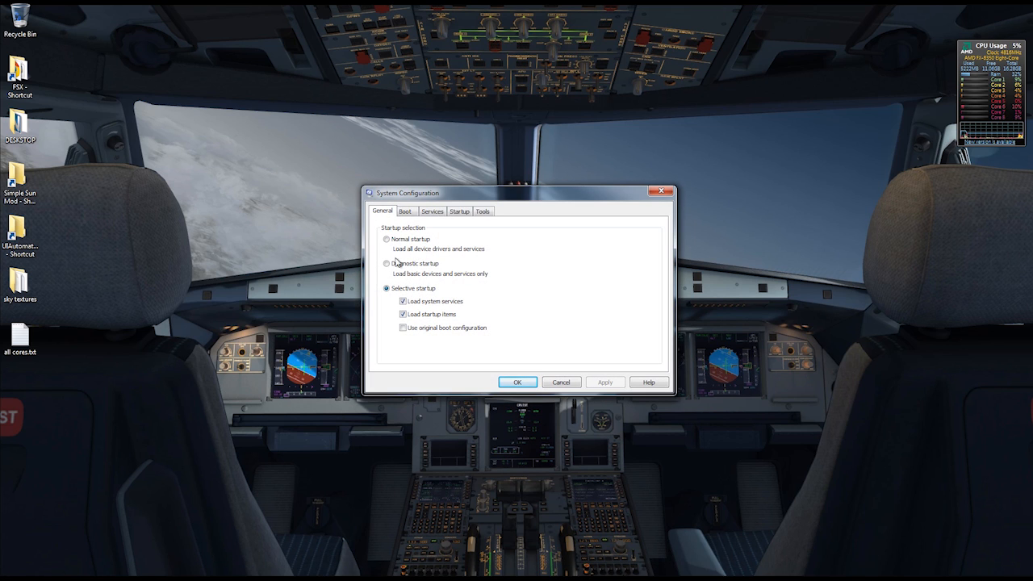
{"action": "left_click", "coordinate": [405, 213]}
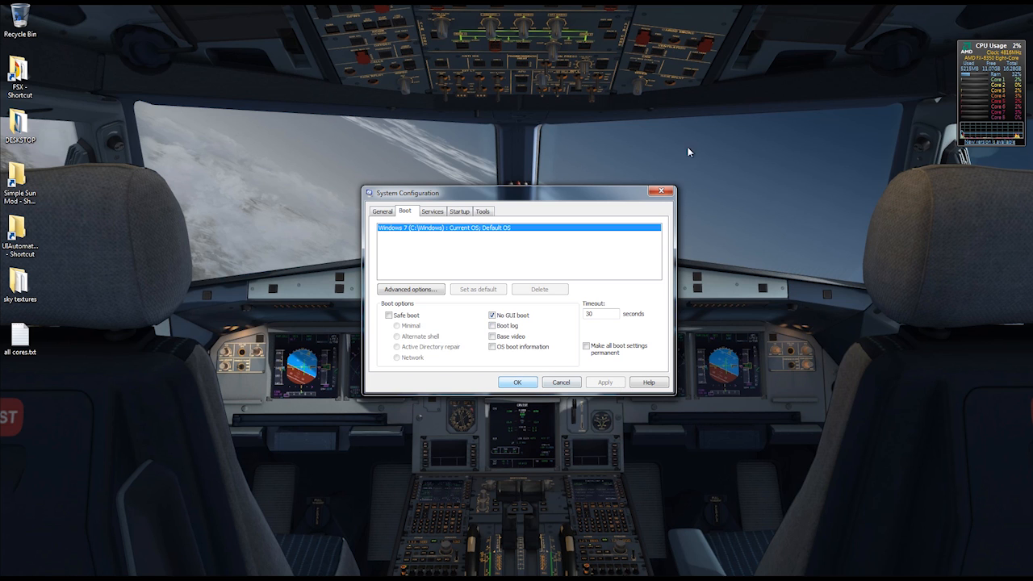
- Close System Configuration without changing anything and refresh the desktop
{"action": "left_click", "coordinate": [660, 194]}
{"action": "right_click", "coordinate": [410, 192]}
{"action": "left_click", "coordinate": [442, 226]}
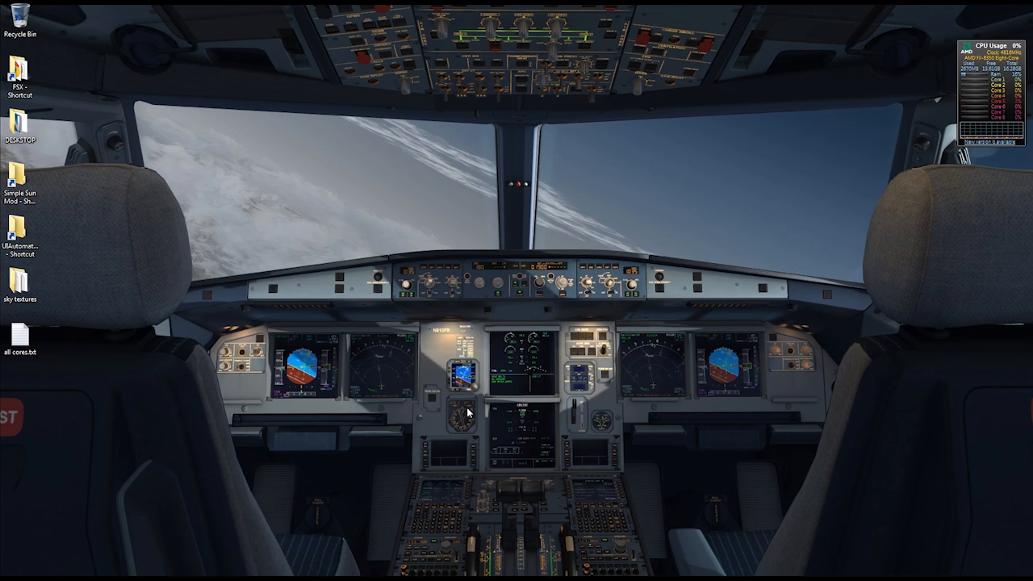
- Find the hidden files setting in Folder Options by searching "hidden" and select "Show hidden files, folders, and drives"
{"action": "mouse_move", "coordinate": [21, 575]}
{"action": "left_click", "coordinate": [13, 569]}
{"action": "left_click", "coordinate": [20, 543]}
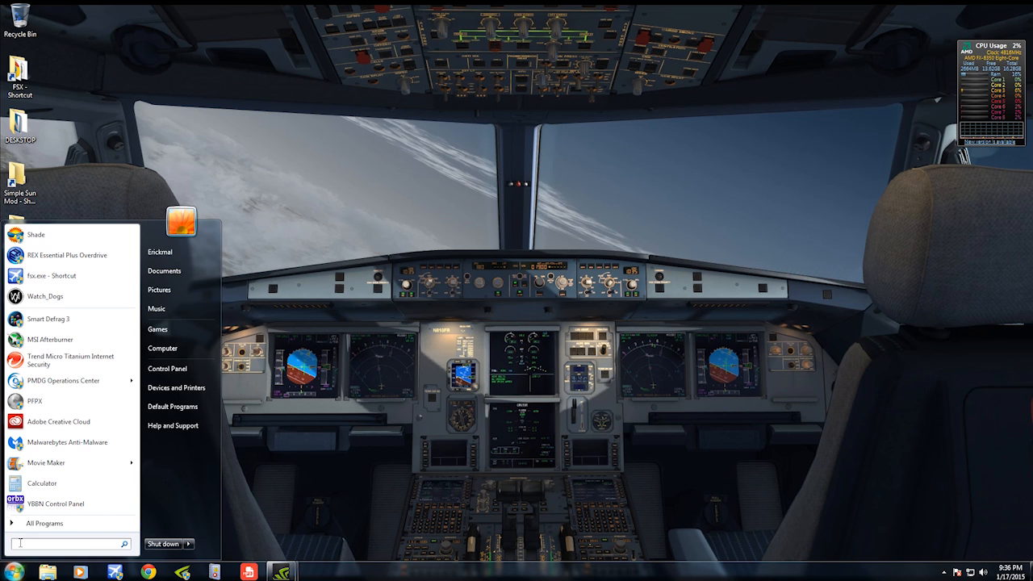
{"action": "type", "text": "hidden"}
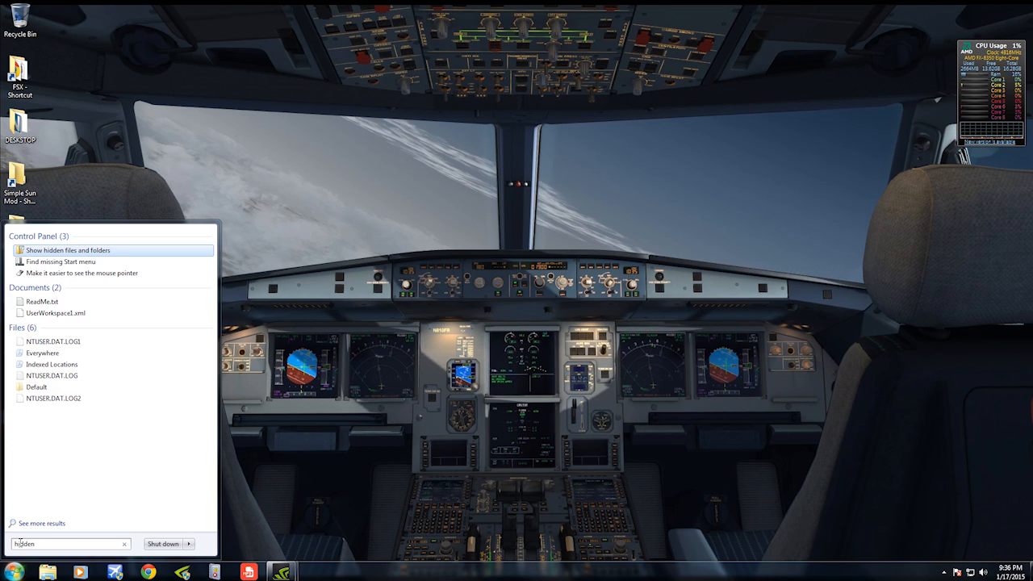
{"action": "left_click", "coordinate": [60, 251]}
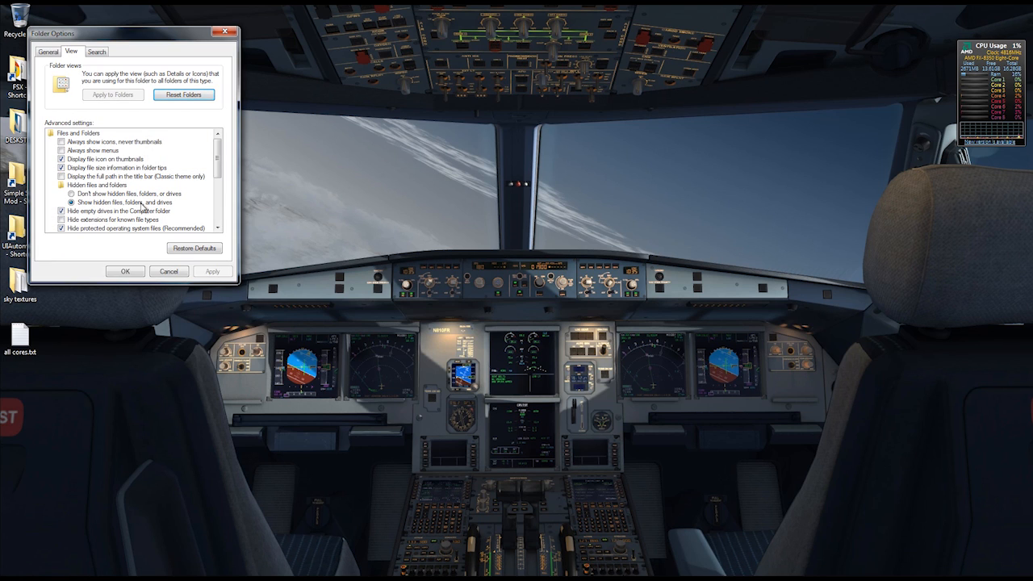
{"action": "left_click", "coordinate": [71, 194]}
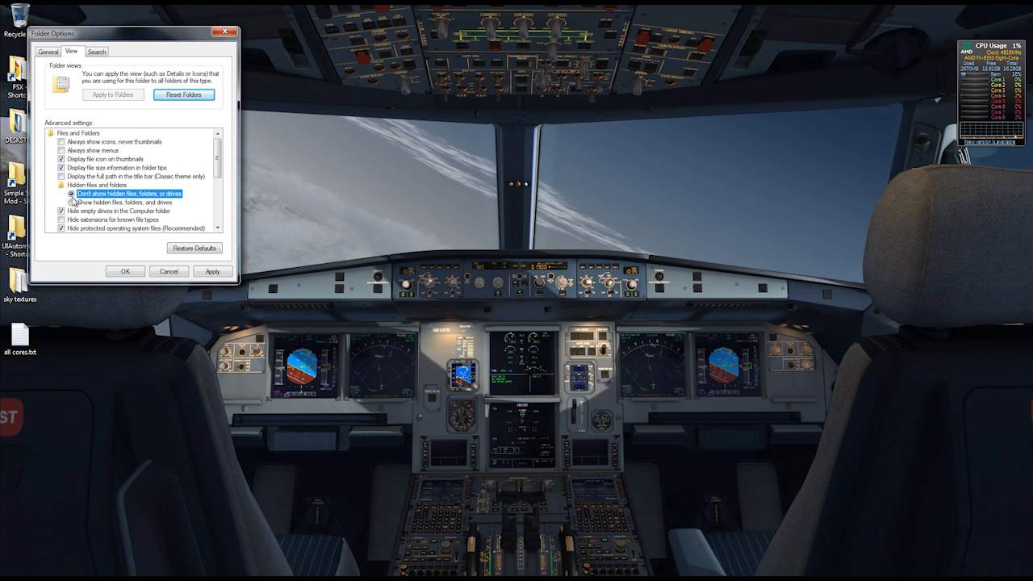
{"action": "left_click", "coordinate": [72, 203]}
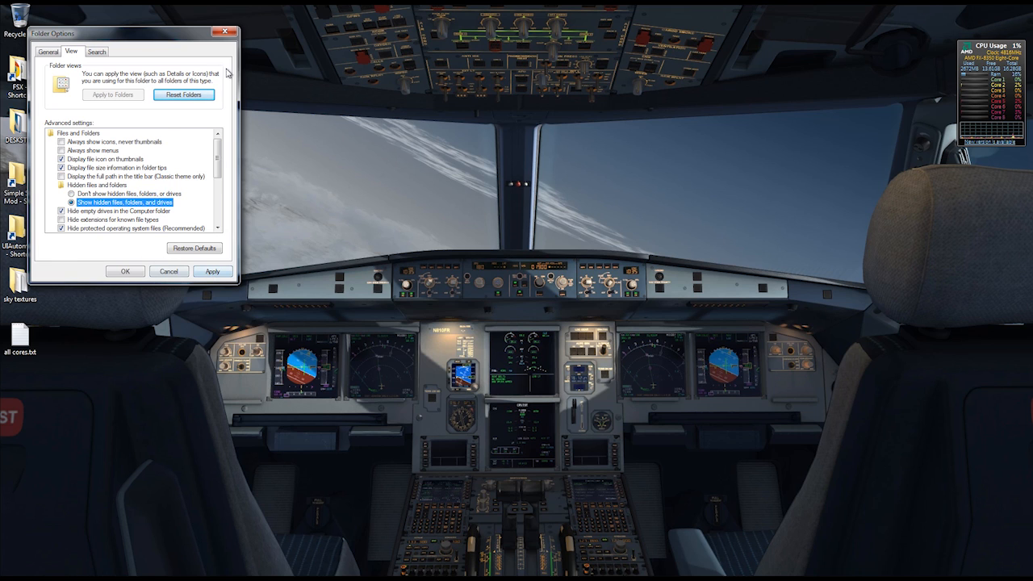
- Close Folder Options and refresh the desktop
{"action": "left_click", "coordinate": [225, 34]}
{"action": "right_click", "coordinate": [269, 208]}
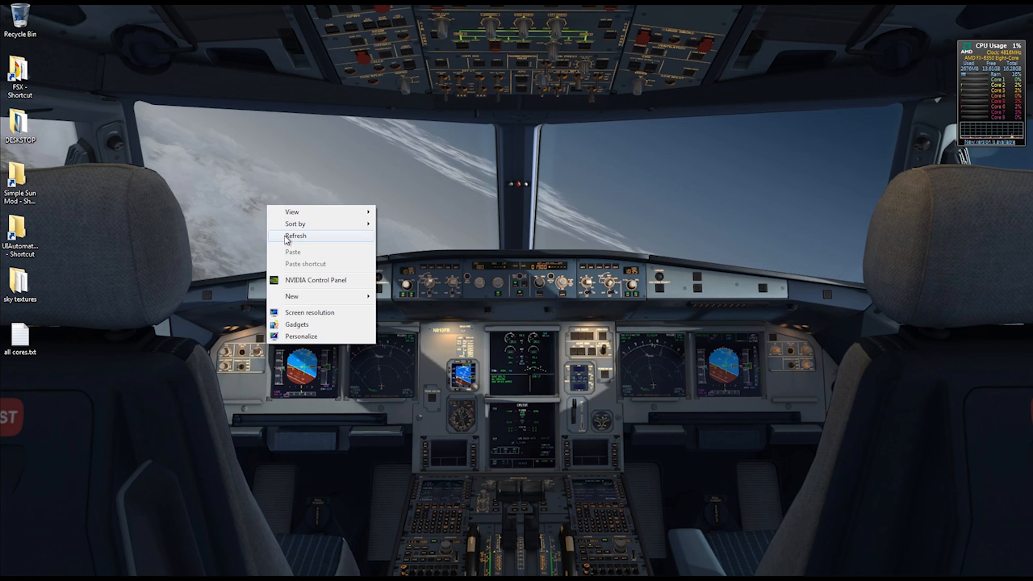
{"action": "left_click", "coordinate": [295, 235]}
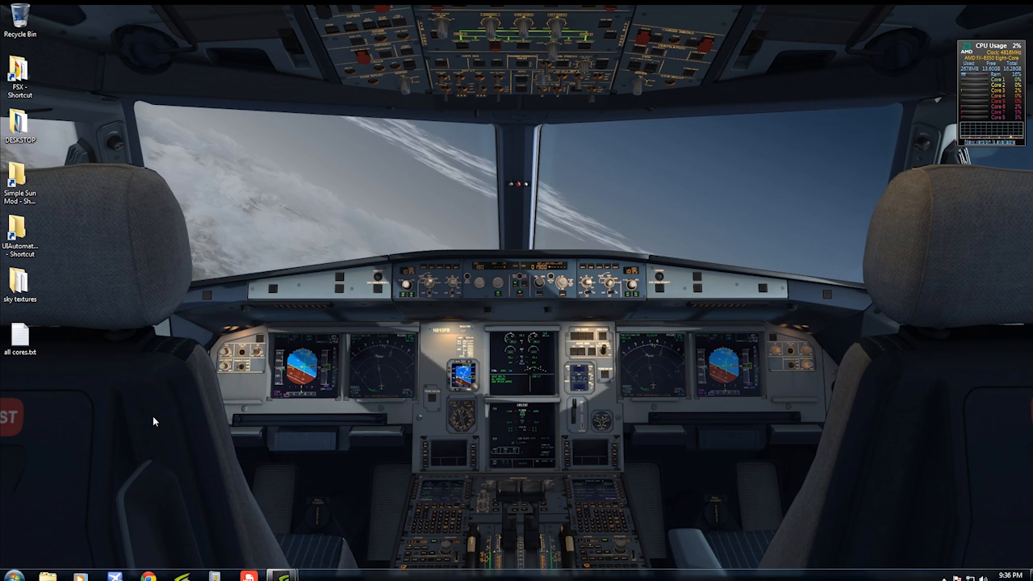
- Open the FSX folder from its desktop shortcut and open the configuration file fsx.CFG in Notepad
{"action": "double_click", "coordinate": [19, 74]}
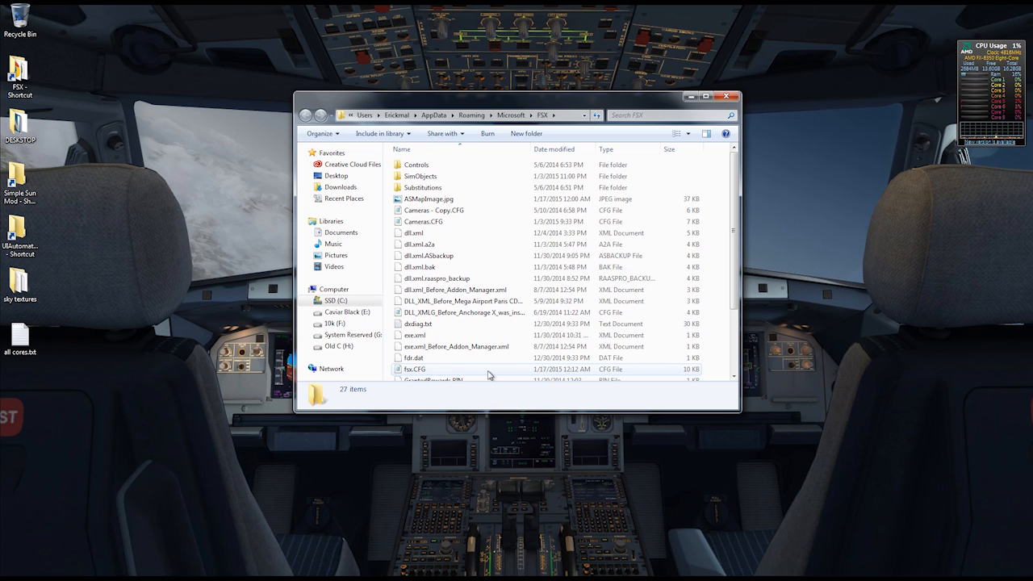
{"action": "mouse_move", "coordinate": [489, 575]}
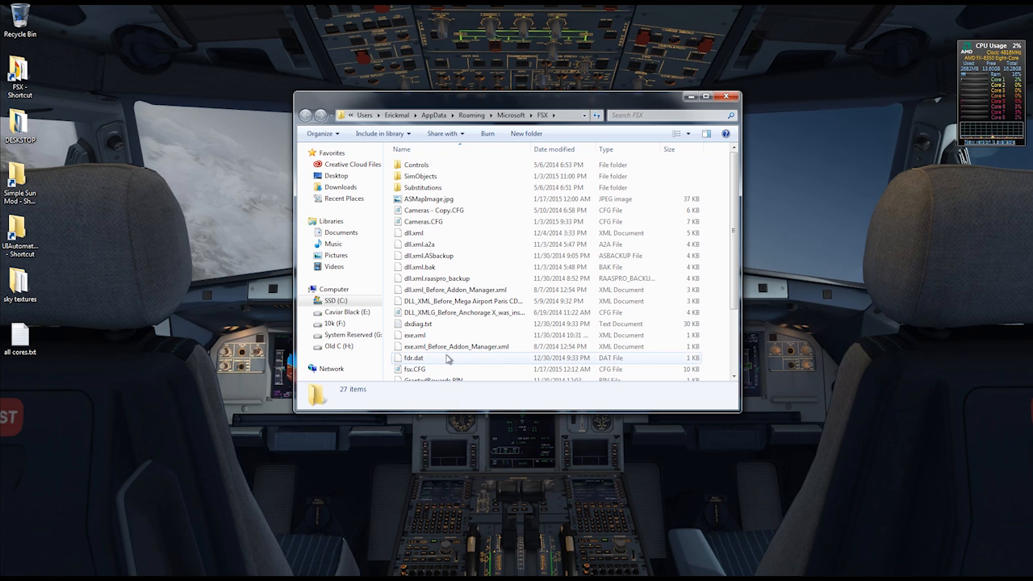
{"action": "mouse_move", "coordinate": [448, 359]}
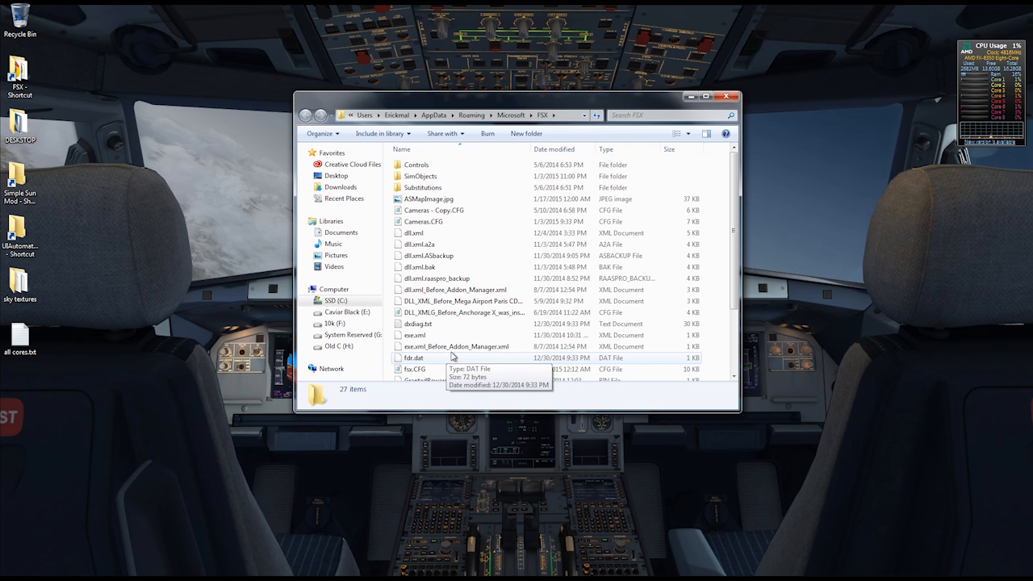
{"action": "left_click_drag", "start_coordinate": [734, 174], "coordinate": [732, 232]}
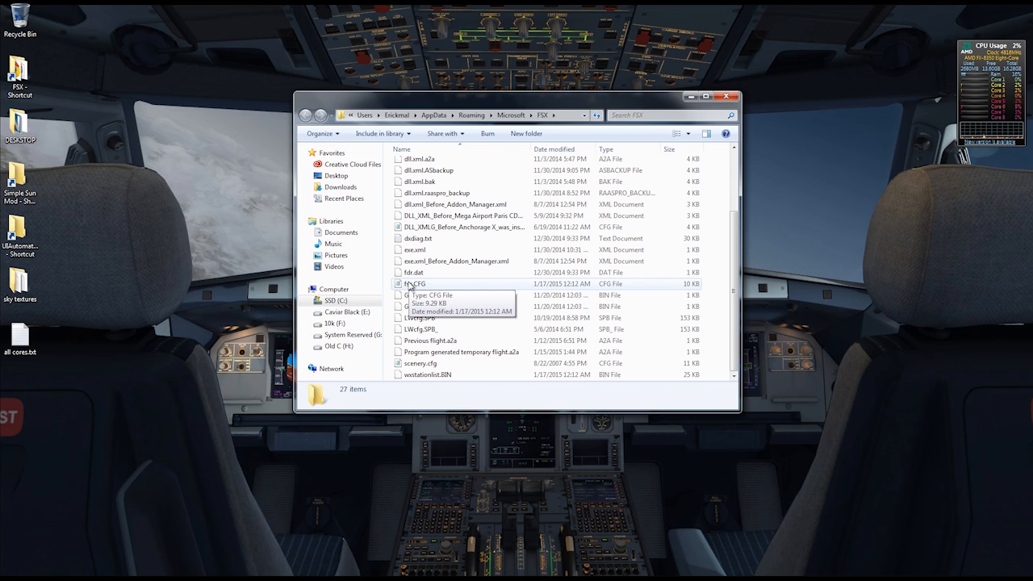
{"action": "left_click_drag", "start_coordinate": [410, 285], "coordinate": [553, 271]}
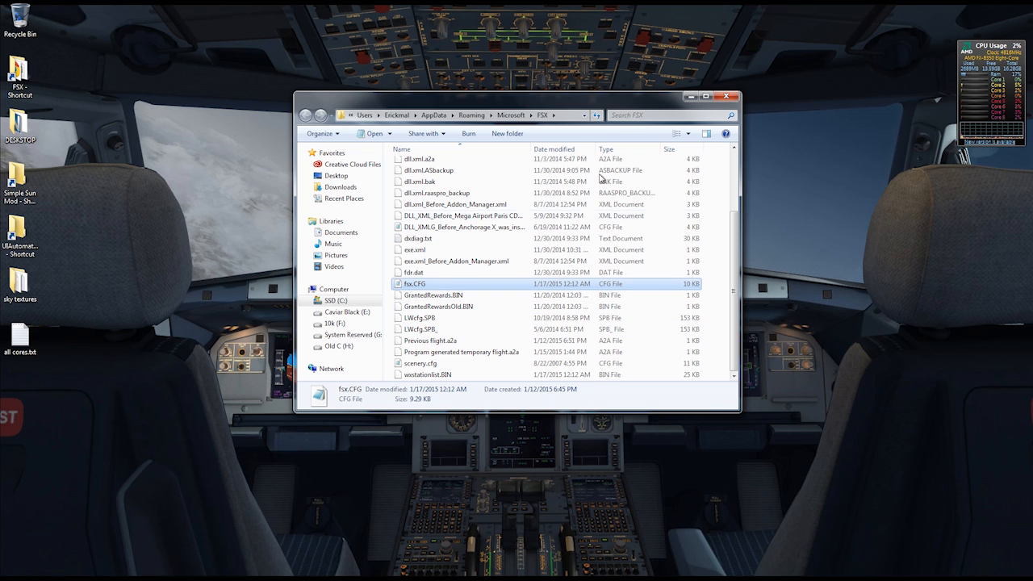
{"action": "double_click", "coordinate": [415, 284]}
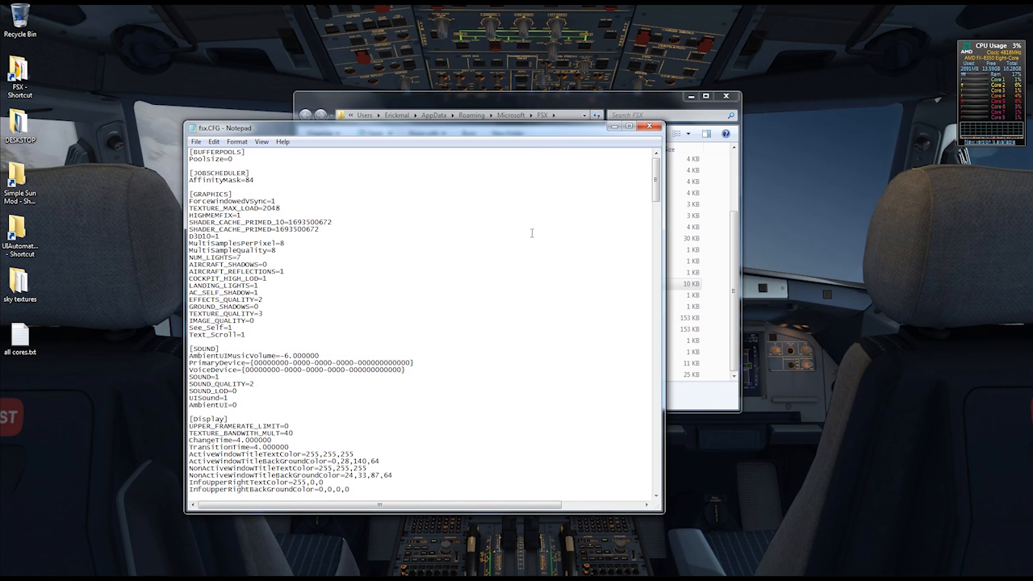
- Close the FSX folder window, keeping fsx.CFG open, and refresh the desktop
{"action": "left_click", "coordinate": [729, 98]}
{"action": "right_click", "coordinate": [717, 142]}
{"action": "left_click", "coordinate": [725, 172]}
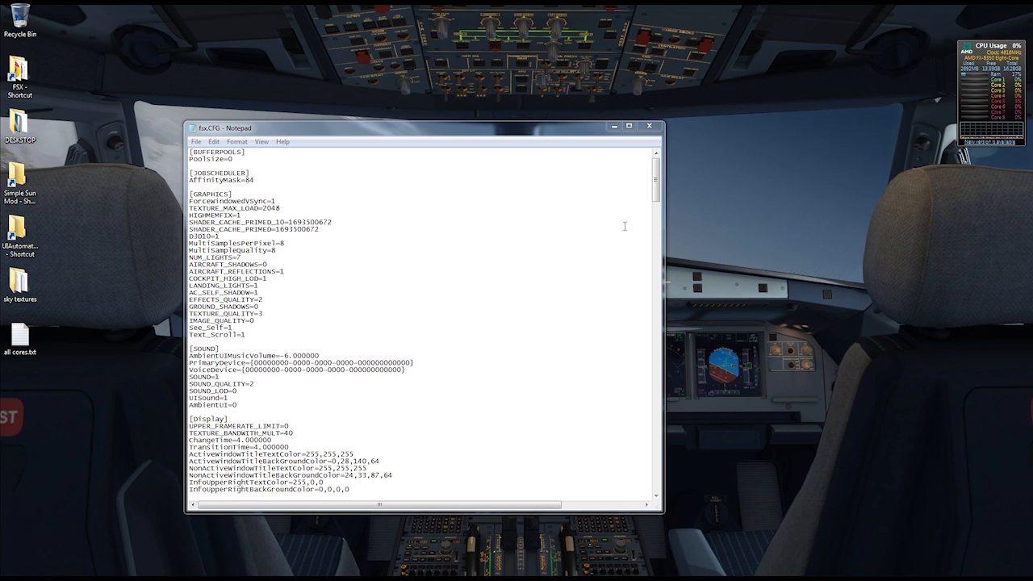
- Review the fsx.CFG entries from the buffer pools and graphics sections through display, main, traffic and terrain, returning to the file's start
{"action": "left_click_drag", "start_coordinate": [662, 190], "coordinate": [655, 214]}
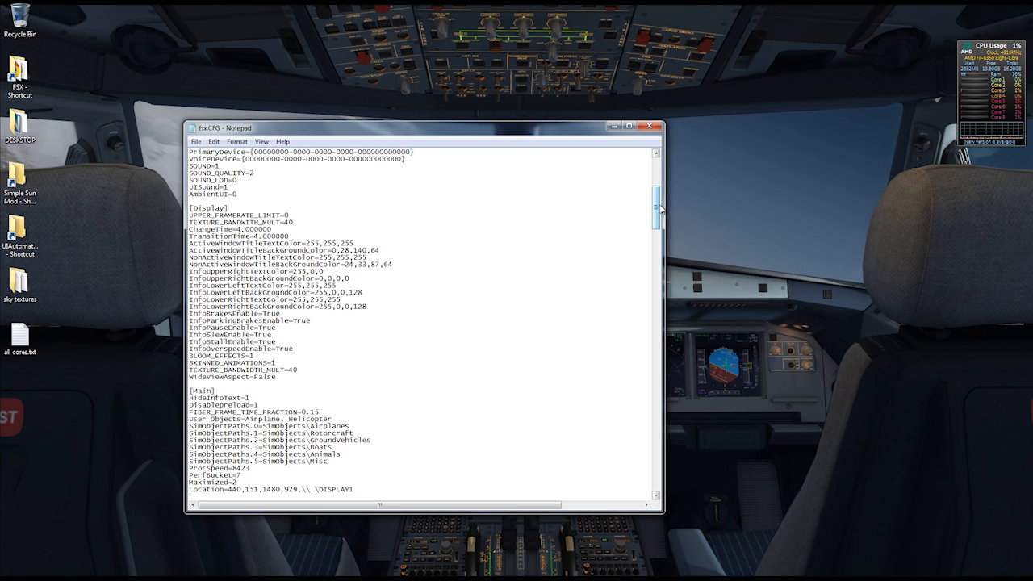
{"action": "left_click_drag", "start_coordinate": [657, 209], "coordinate": [628, 392]}
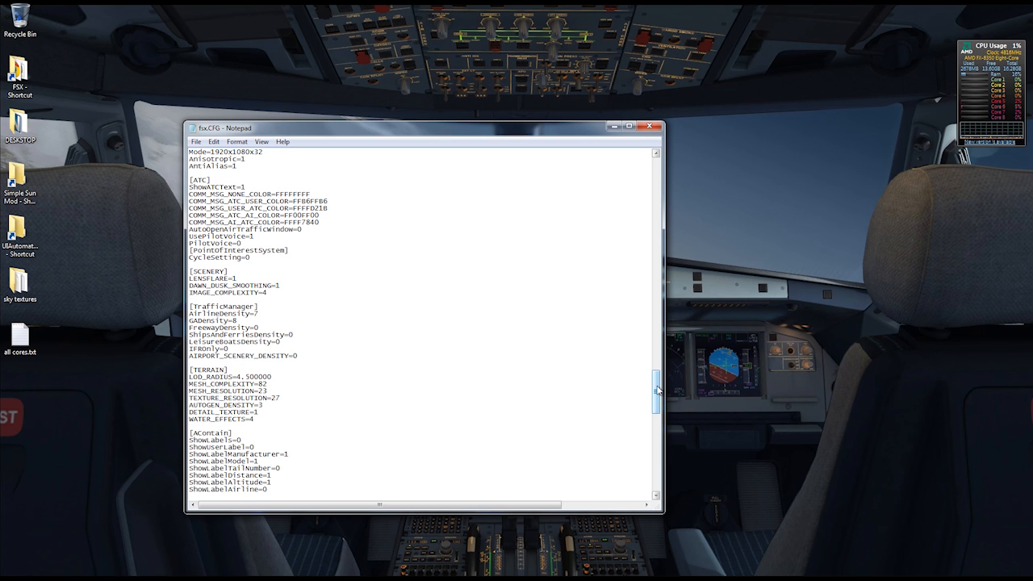
{"action": "left_click_drag", "start_coordinate": [658, 391], "coordinate": [681, 156]}
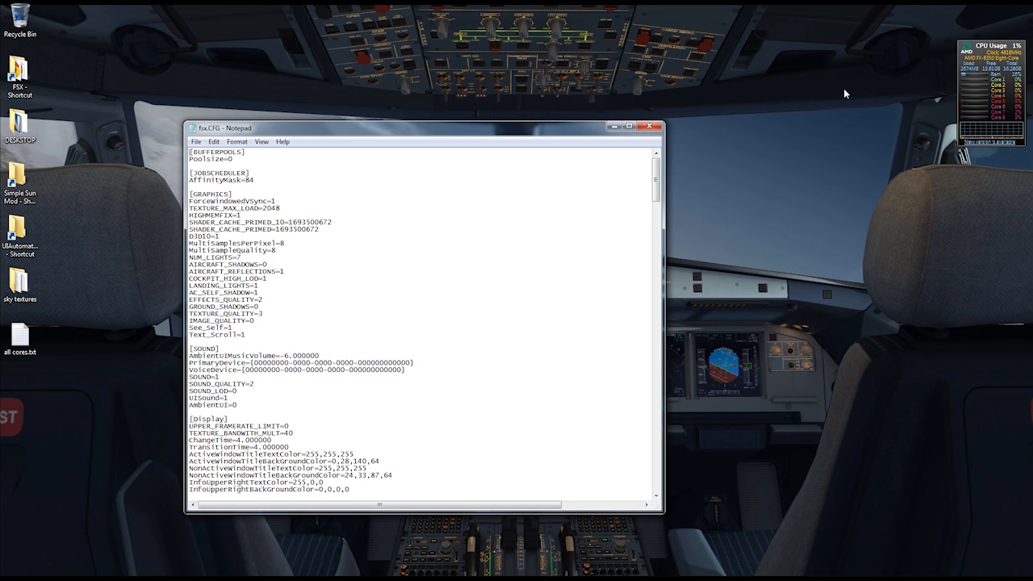
- Switch to Chrome and open the bookmarked Affinity Mask Calculator page of the Gatwick Flight Simulation Group
{"action": "left_click", "coordinate": [148, 575]}
{"action": "left_click", "coordinate": [1029, 36]}
{"action": "left_click", "coordinate": [888, 143]}
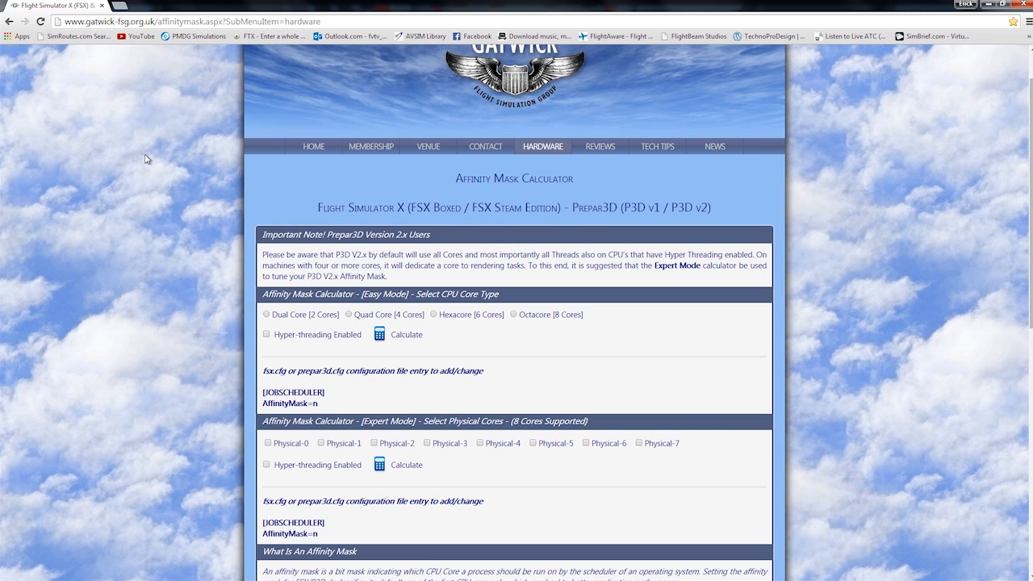
- Calculate the Easy Mode affinity mask for an Octacore [8 Cores] processor without hyper-threading
{"action": "scroll", "coordinate": [145, 159], "scroll_direction": "down", "scroll_amount": 2}
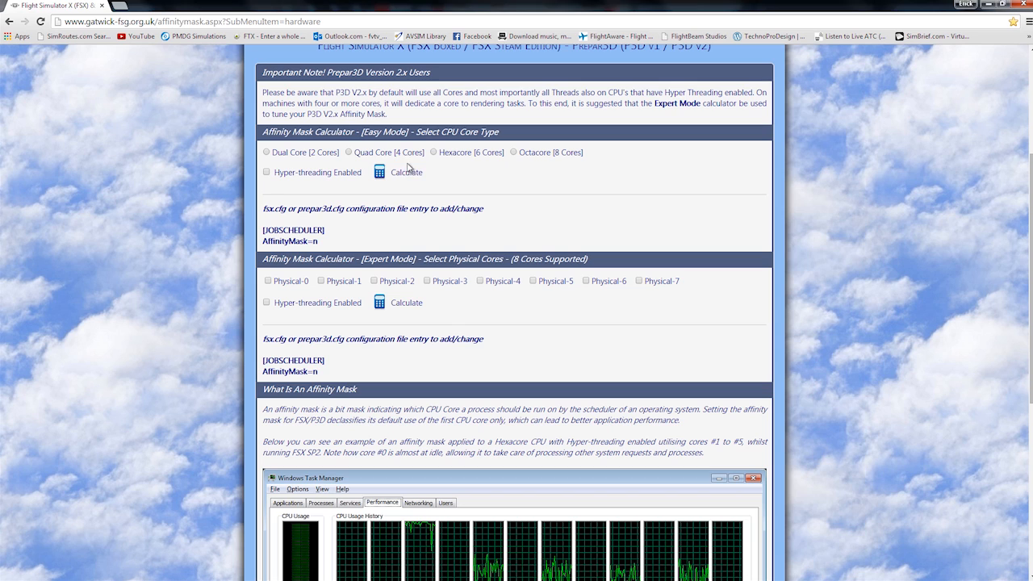
{"action": "left_click", "coordinate": [514, 155]}
{"action": "left_click", "coordinate": [379, 174]}
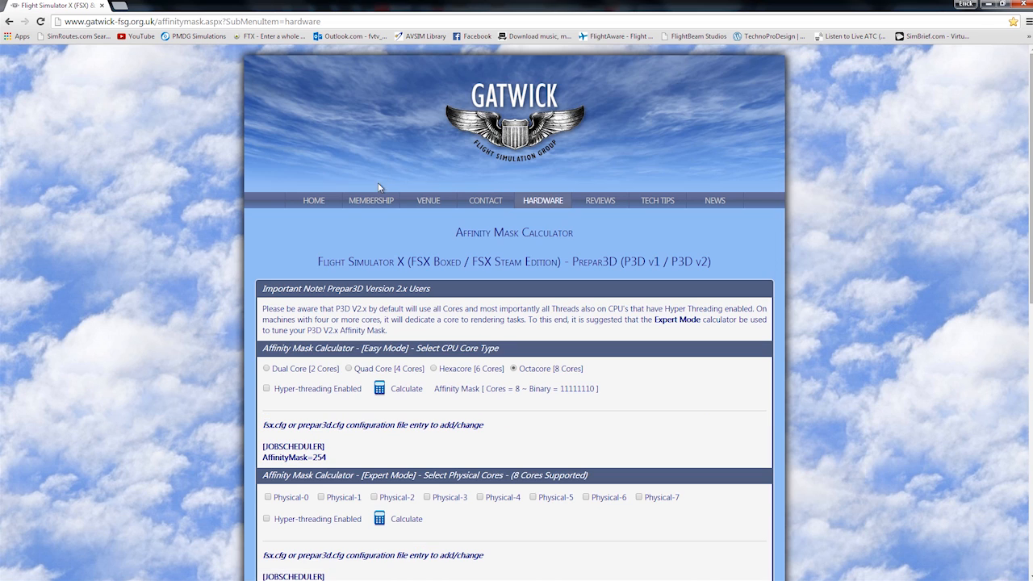
- Calculate the Easy Mode affinity mask for a Quad Core [4 Cores] processor with hyper-threading enabled and check its JOBSCHEDULER entry
{"action": "scroll", "coordinate": [367, 380], "scroll_direction": "down", "scroll_amount": 2}
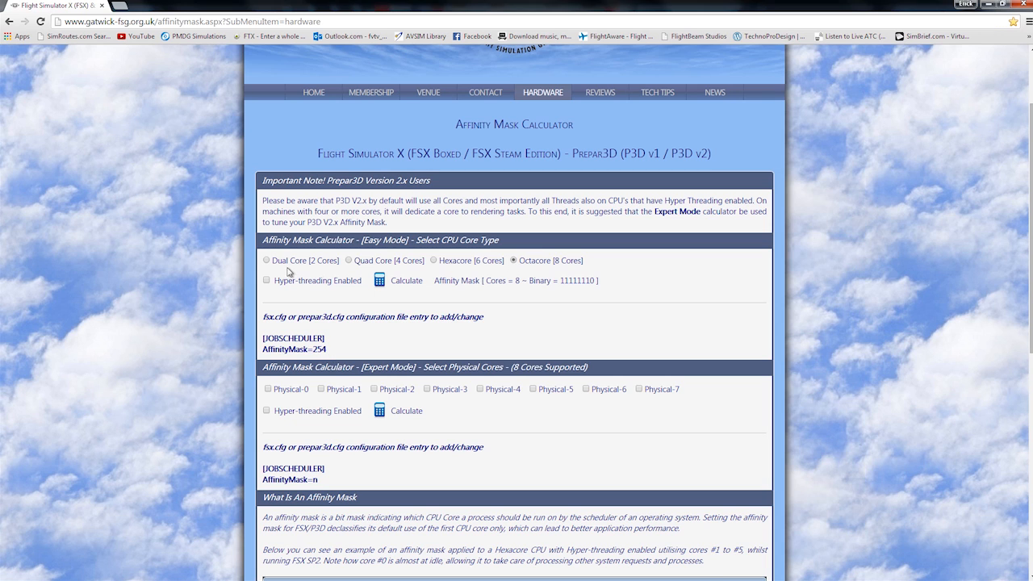
{"action": "scroll", "coordinate": [359, 305], "scroll_direction": "down", "scroll_amount": 2}
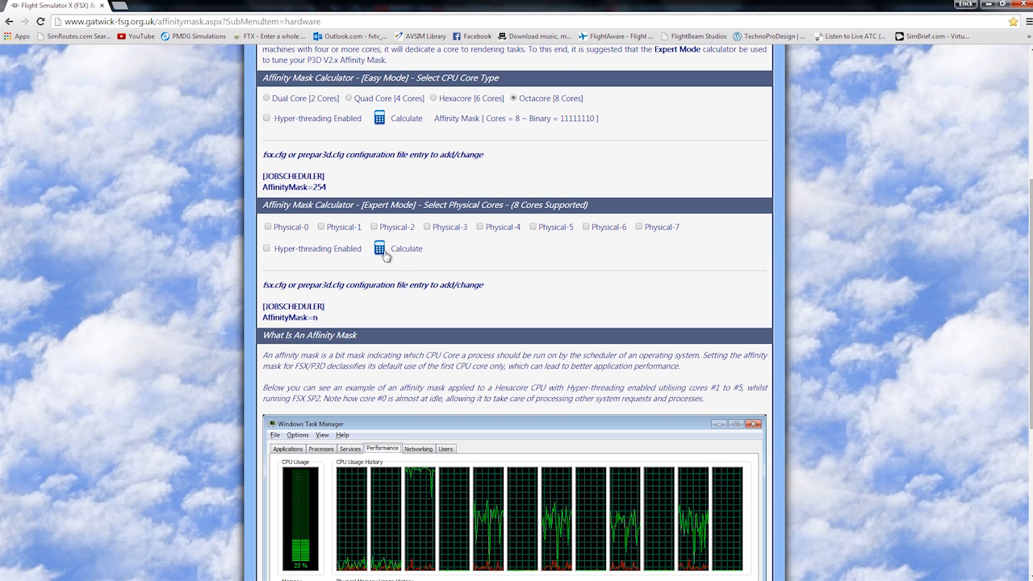
{"action": "left_click", "coordinate": [348, 98]}
{"action": "left_click", "coordinate": [379, 118]}
{"action": "scroll", "coordinate": [381, 122], "scroll_direction": "down", "scroll_amount": 1}
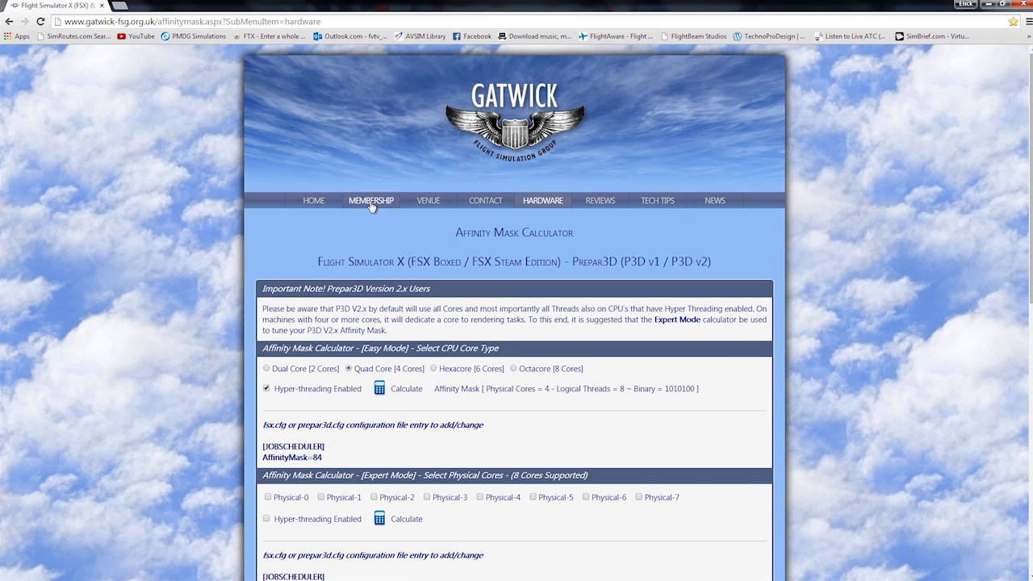
{"action": "scroll", "coordinate": [339, 254], "scroll_direction": "down", "scroll_amount": 3}
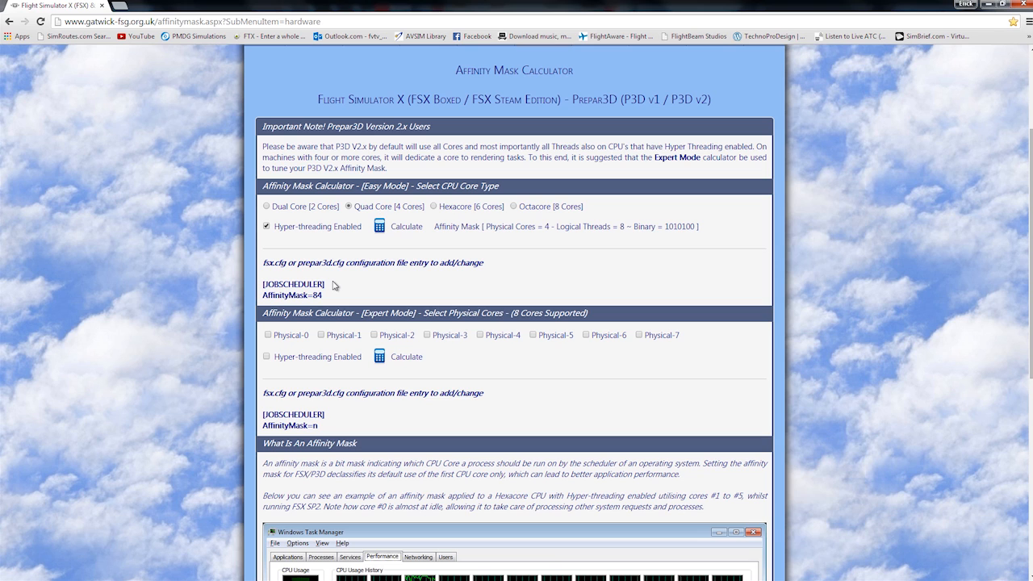
{"action": "scroll", "coordinate": [337, 379], "scroll_direction": "down", "scroll_amount": 1}
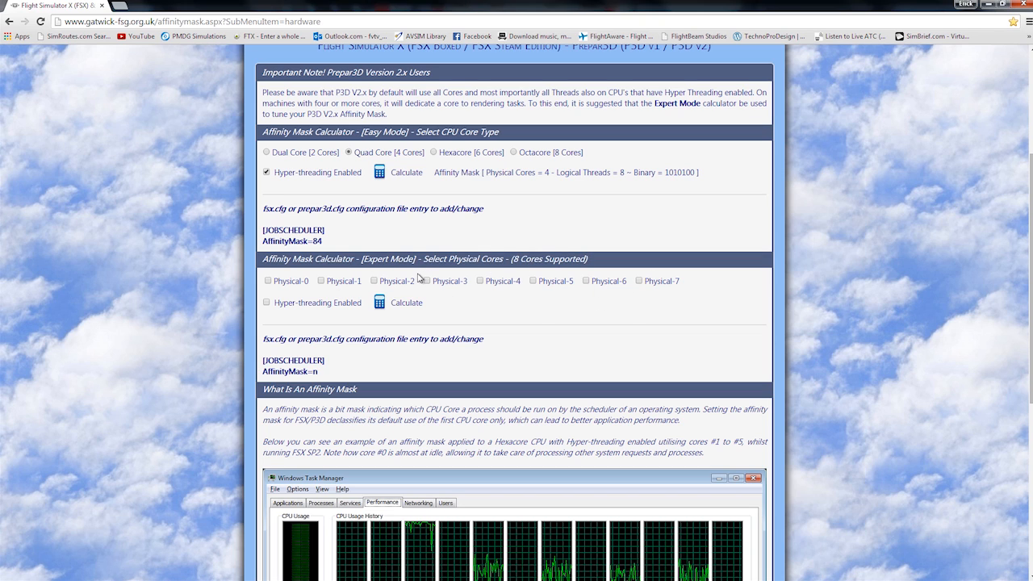
- Calculate the Expert Mode affinity mask for the cores Physical-2 through Physical-7 without hyper-threading
{"action": "left_click", "coordinate": [374, 281]}
{"action": "left_click", "coordinate": [427, 282]}
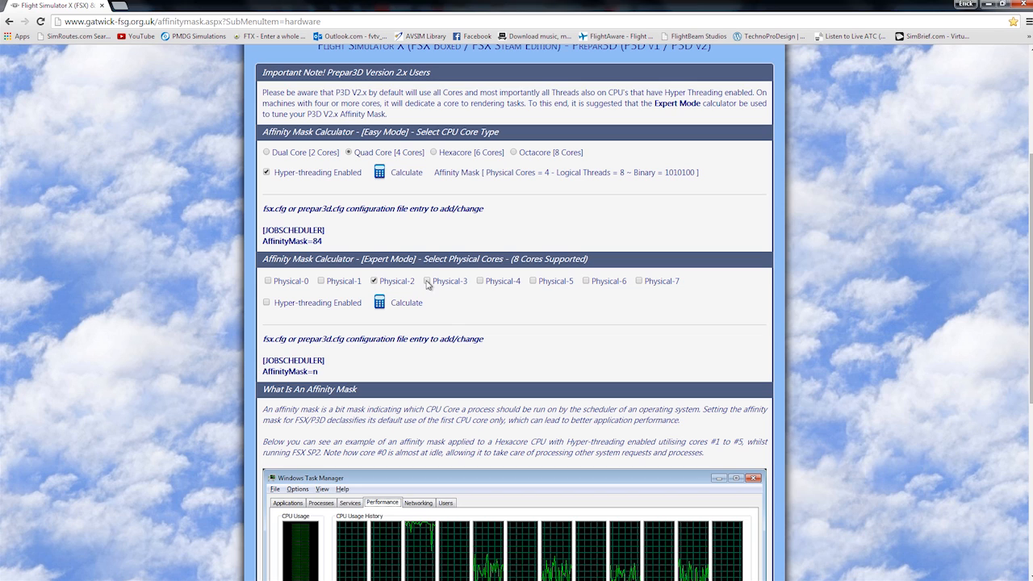
{"action": "left_click", "coordinate": [483, 282]}
{"action": "left_click", "coordinate": [534, 282]}
{"action": "left_click", "coordinate": [587, 281]}
{"action": "left_click", "coordinate": [640, 282]}
{"action": "left_click", "coordinate": [380, 304]}
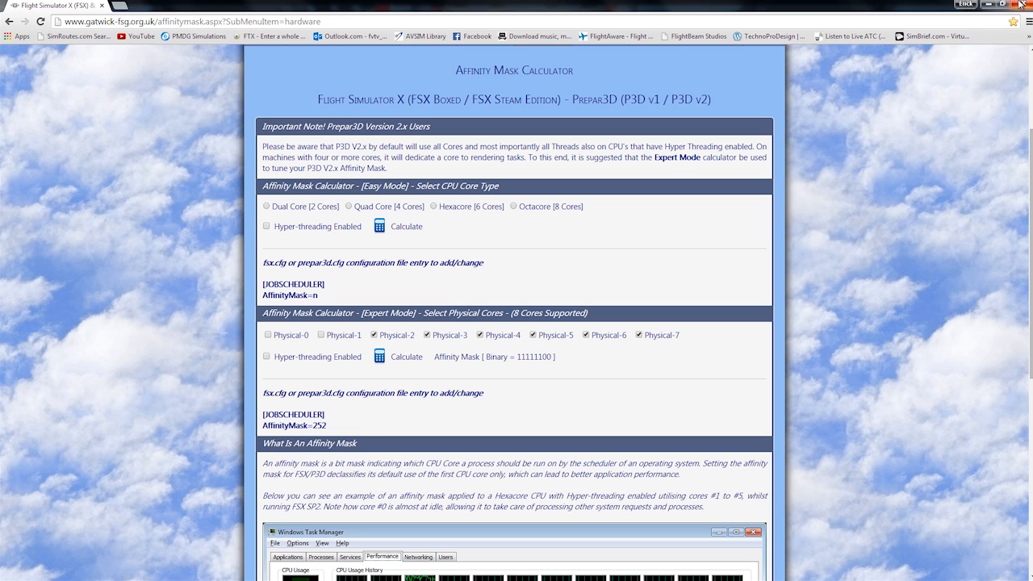
- Close Chrome, refresh the desktop and move the fsx.CFG Notepad window toward the middle of the screen
{"action": "left_click", "coordinate": [1021, 5]}
{"action": "right_click", "coordinate": [829, 146]}
{"action": "left_click", "coordinate": [858, 177]}
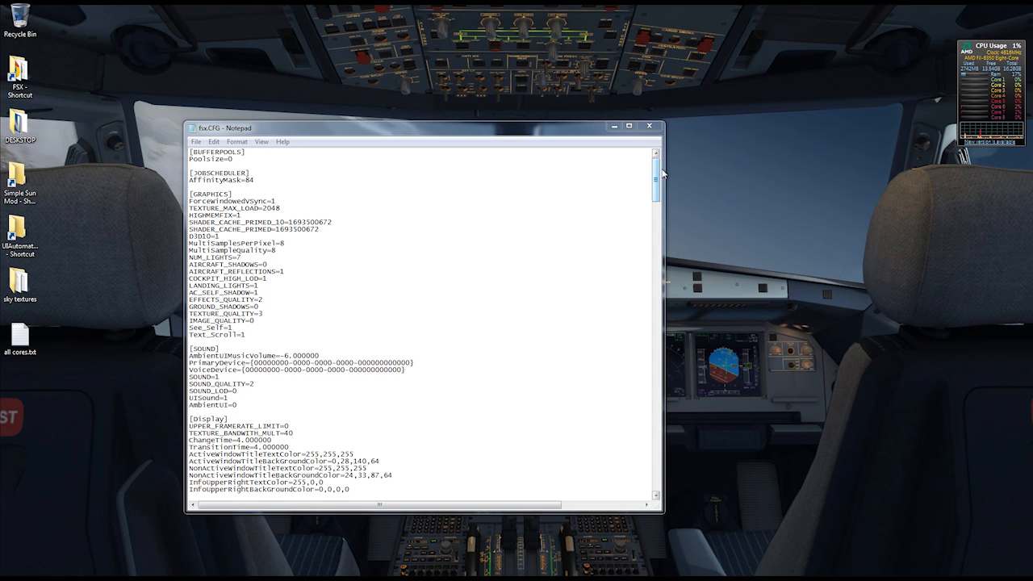
{"action": "left_click_drag", "start_coordinate": [525, 131], "coordinate": [609, 105]}
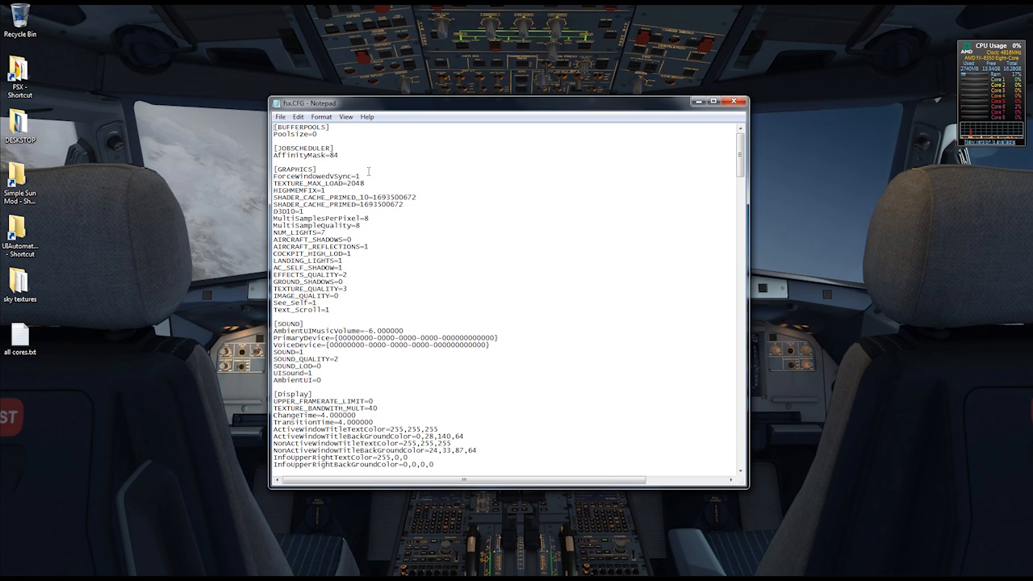
- Stretch the fsx.CFG window taller, review the entries from GRAPHICS down through Main and PANELS, and minimize the file
{"action": "left_click_drag", "start_coordinate": [412, 98], "coordinate": [412, 30]}
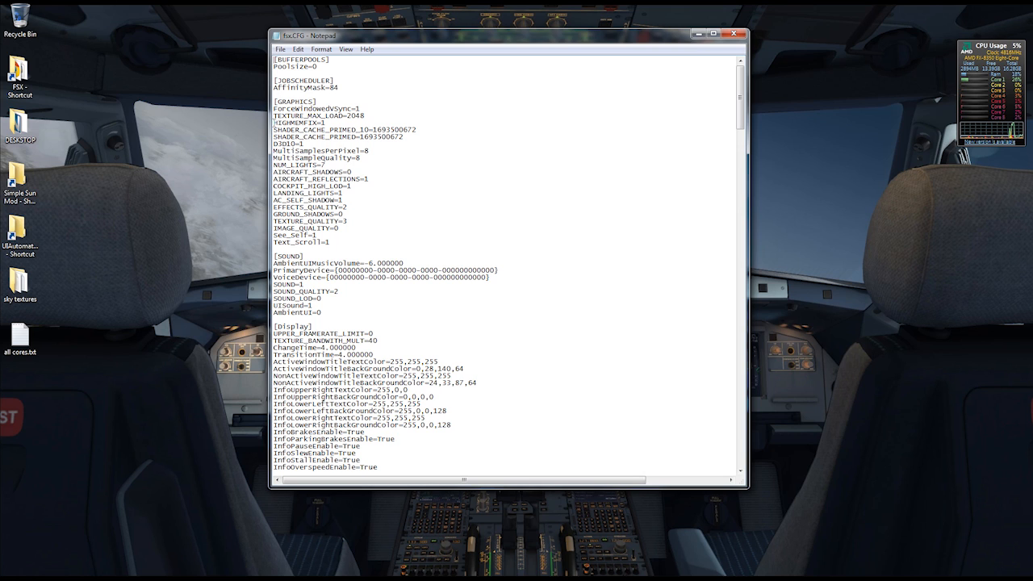
{"action": "scroll", "coordinate": [636, 340], "scroll_direction": "down", "scroll_amount": 4}
{"action": "scroll", "coordinate": [636, 340], "scroll_direction": "down", "scroll_amount": 4}
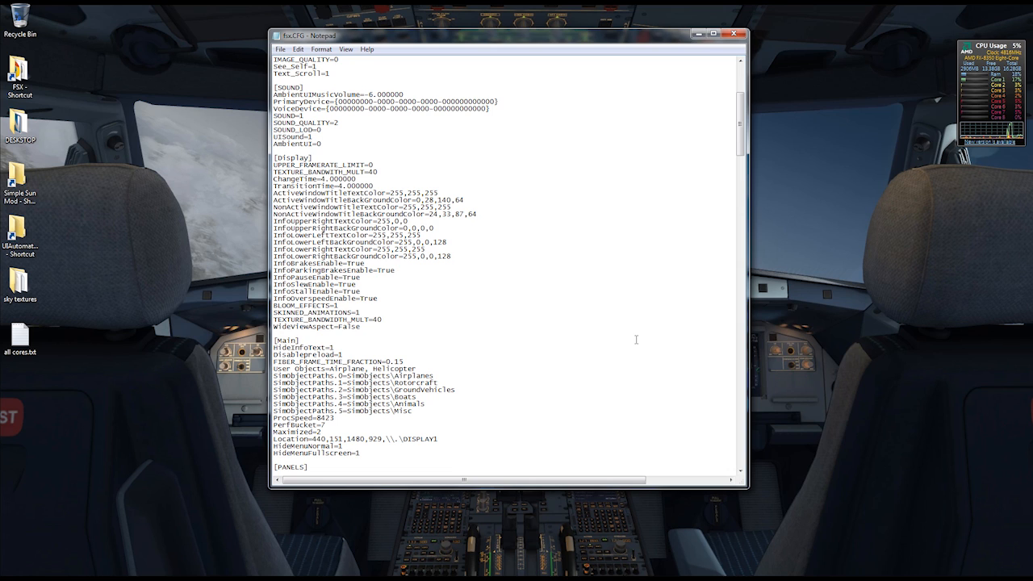
{"action": "scroll", "coordinate": [636, 339], "scroll_direction": "down", "scroll_amount": 4}
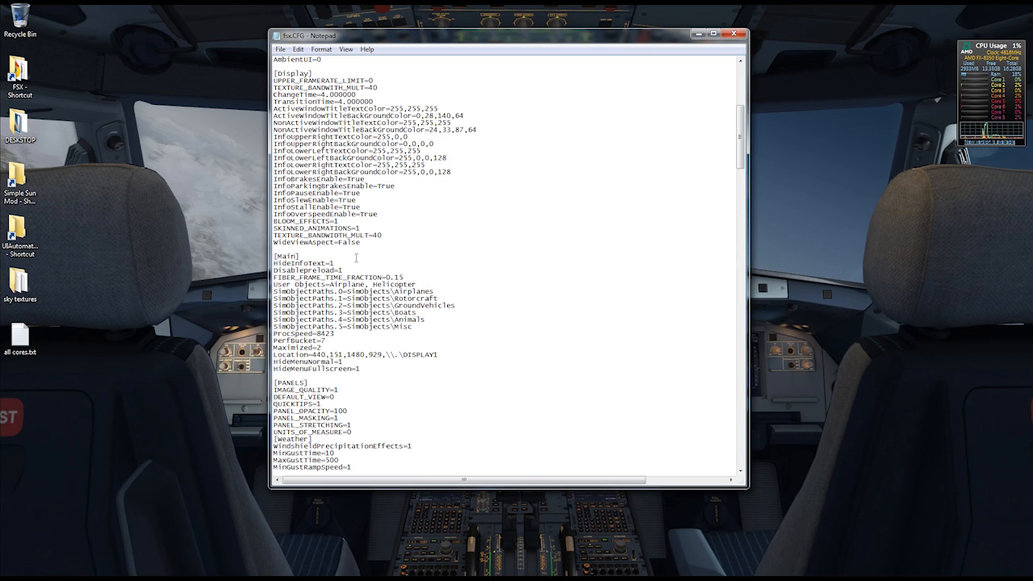
{"action": "left_click", "coordinate": [699, 34]}
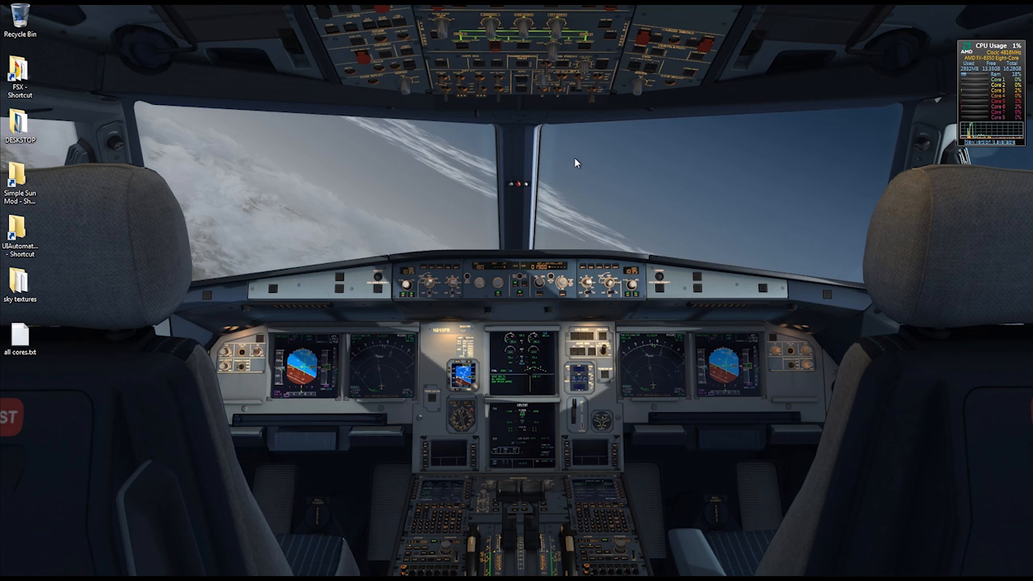
- Restore the fsx.CFG file and examine its entries from BUFFERPOOLS down to the TrafficManager and TERRAIN sections, then minimize it
{"action": "mouse_move", "coordinate": [349, 577]}
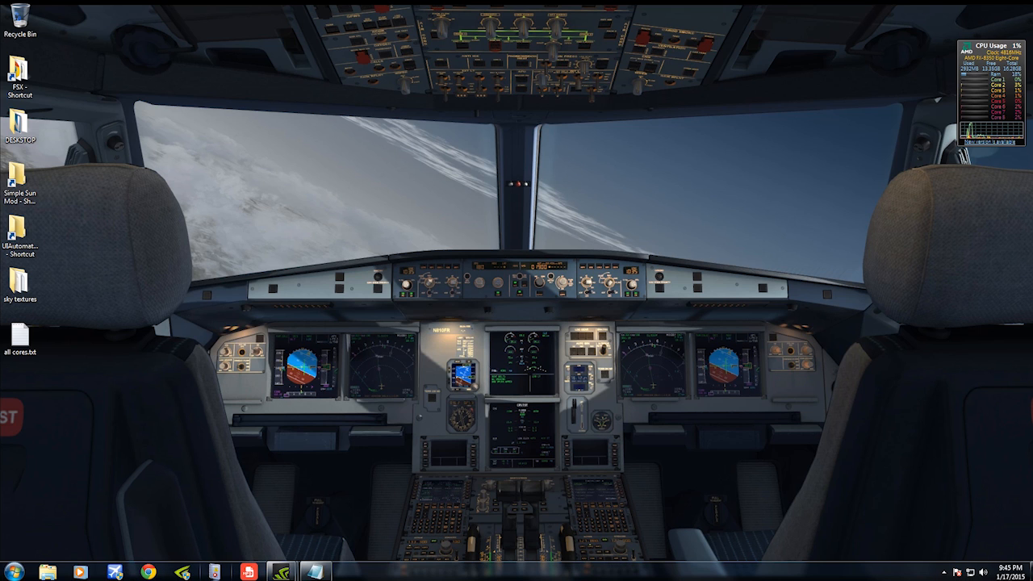
{"action": "left_click", "coordinate": [316, 572]}
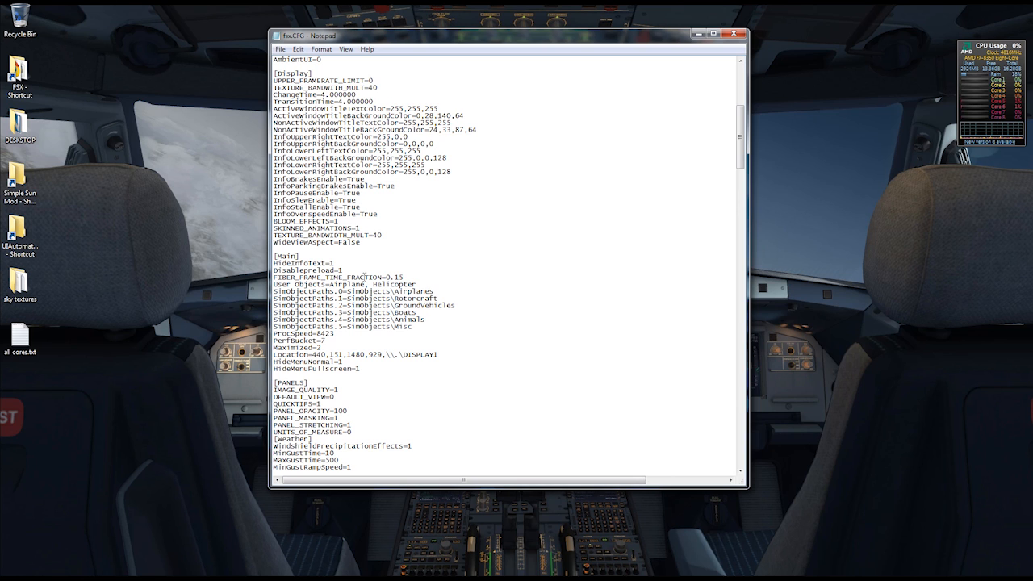
{"action": "scroll", "coordinate": [478, 316], "scroll_direction": "up", "scroll_amount": 12}
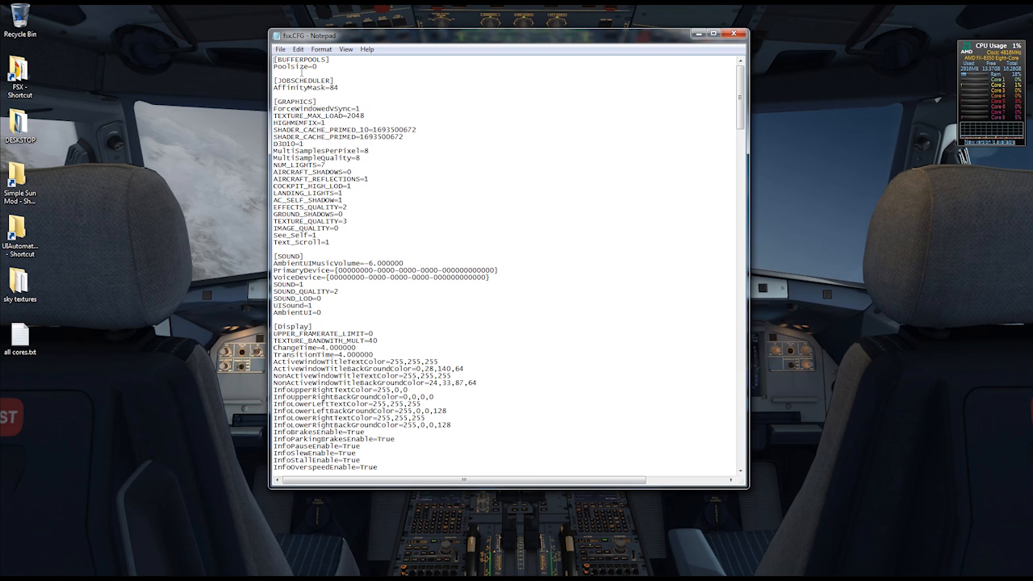
{"action": "left_click_drag", "start_coordinate": [739, 87], "coordinate": [736, 140]}
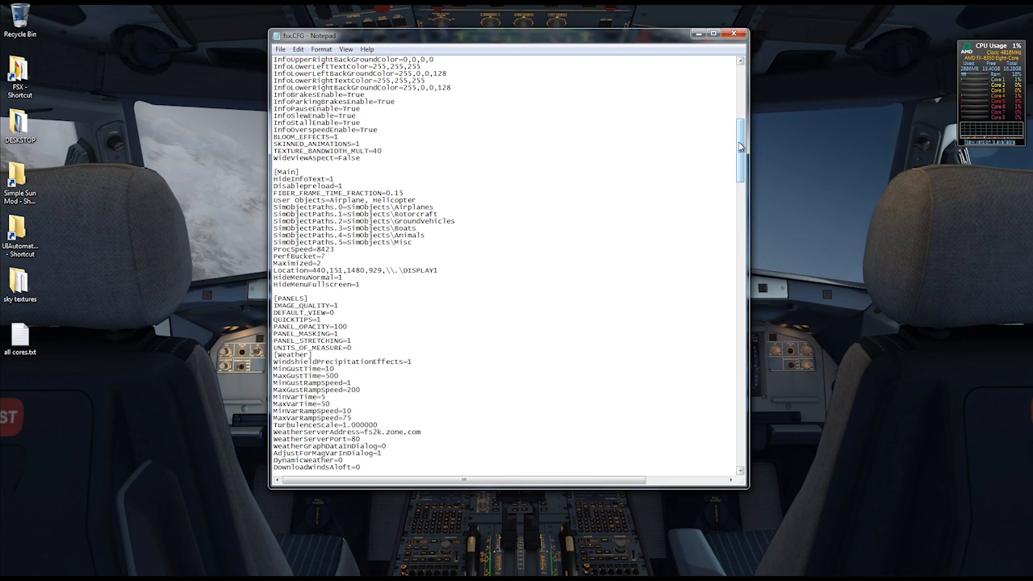
{"action": "left_click_drag", "start_coordinate": [740, 146], "coordinate": [711, 60]}
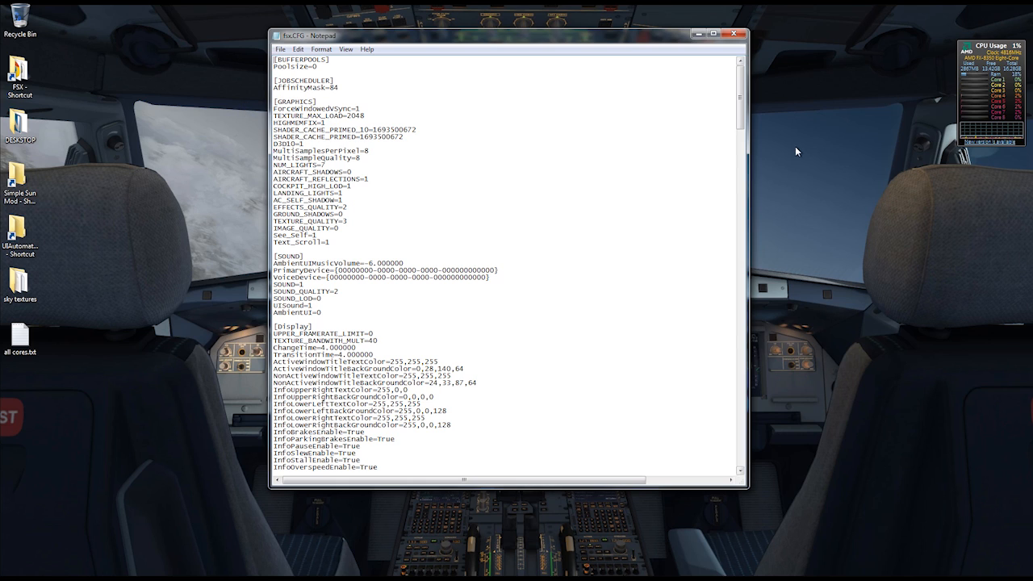
{"action": "left_click_drag", "start_coordinate": [738, 101], "coordinate": [735, 149]}
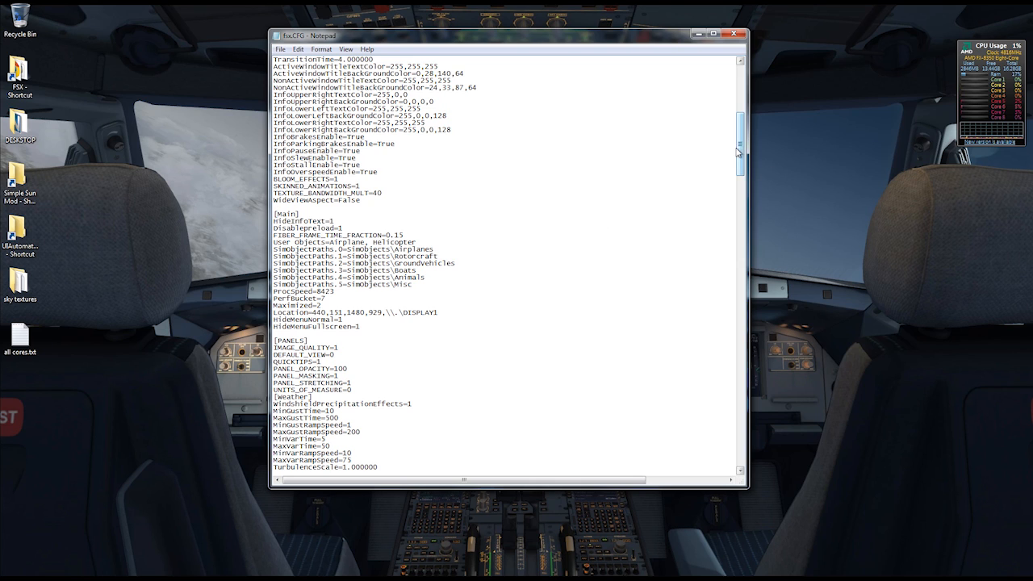
{"action": "left_click_drag", "start_coordinate": [740, 135], "coordinate": [741, 143]}
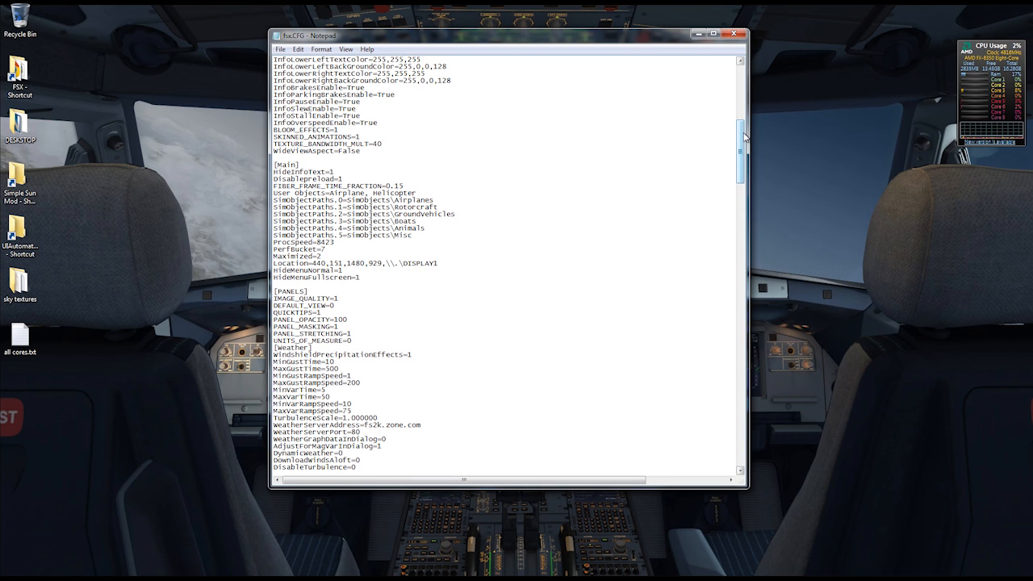
{"action": "left_click_drag", "start_coordinate": [741, 137], "coordinate": [710, 339]}
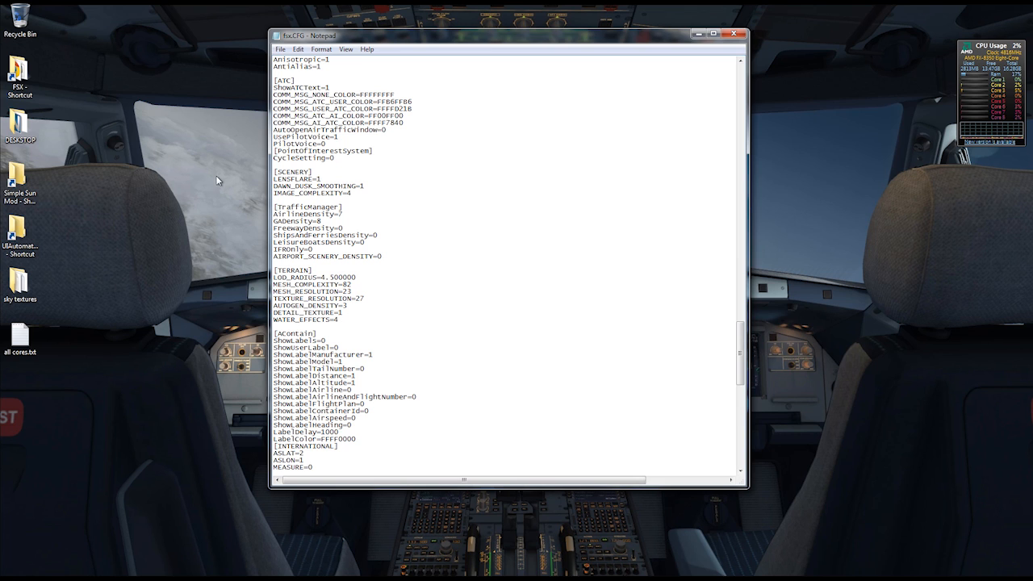
{"action": "left_click", "coordinate": [698, 33]}
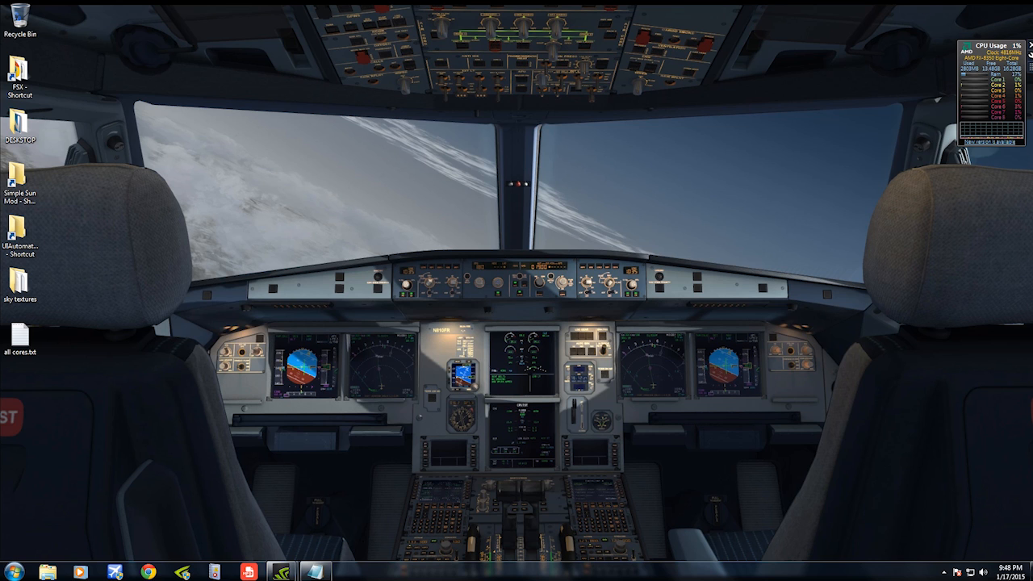
- Bring fsx.CFG back, check the entries at the beginning of the file and close it
{"action": "left_click", "coordinate": [314, 572]}
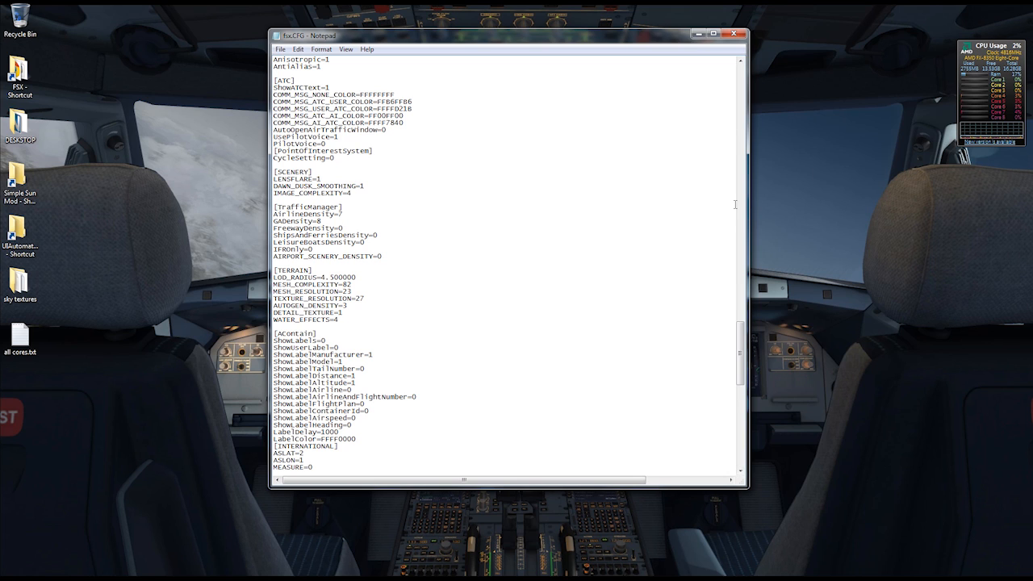
{"action": "left_click_drag", "start_coordinate": [743, 337], "coordinate": [741, 93]}
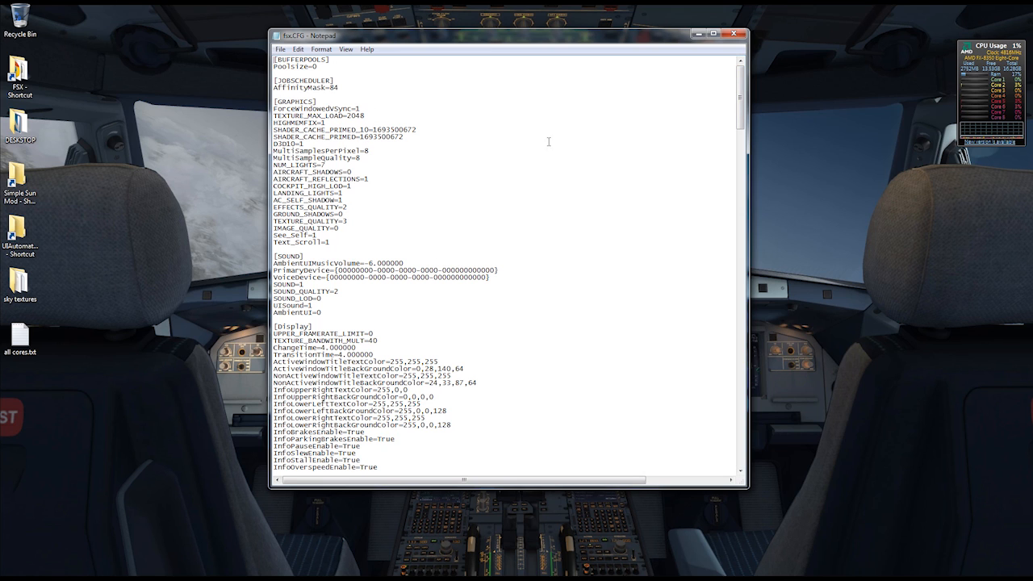
{"action": "left_click", "coordinate": [736, 35]}
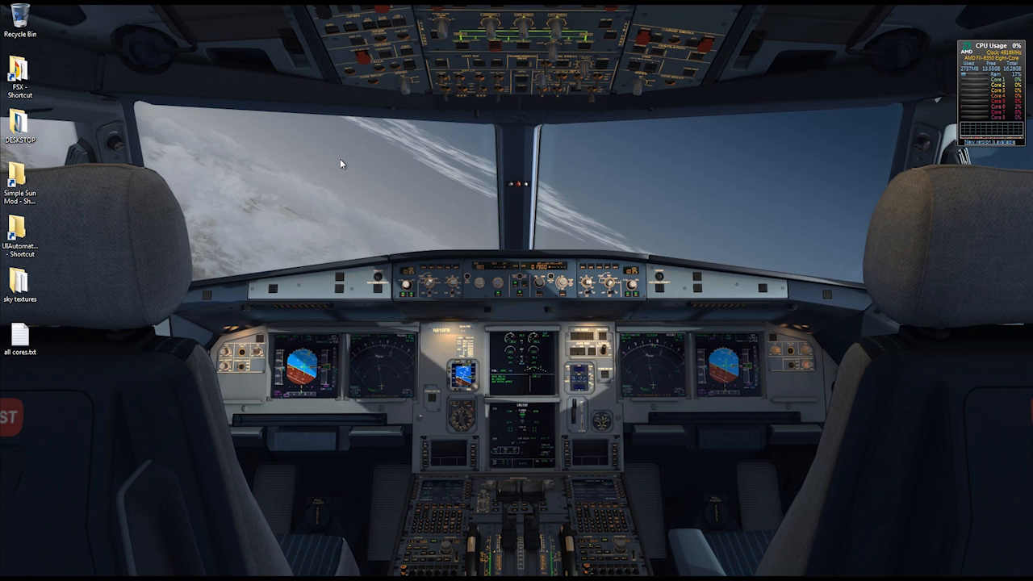
- Check the contents of the sky textures folder on the desktop, close it and refresh the desktop
{"action": "double_click", "coordinate": [18, 284]}
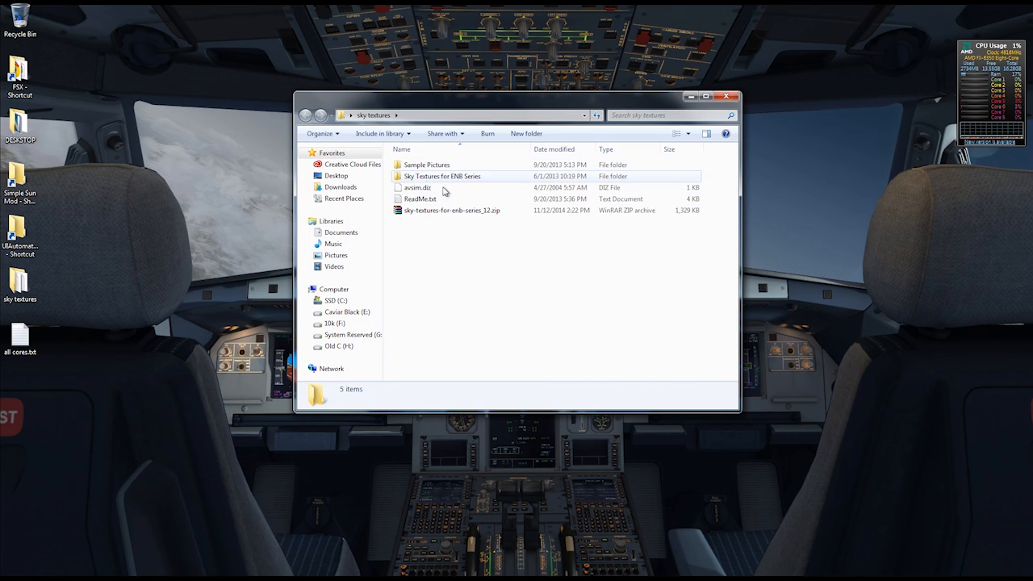
{"action": "left_click", "coordinate": [726, 96]}
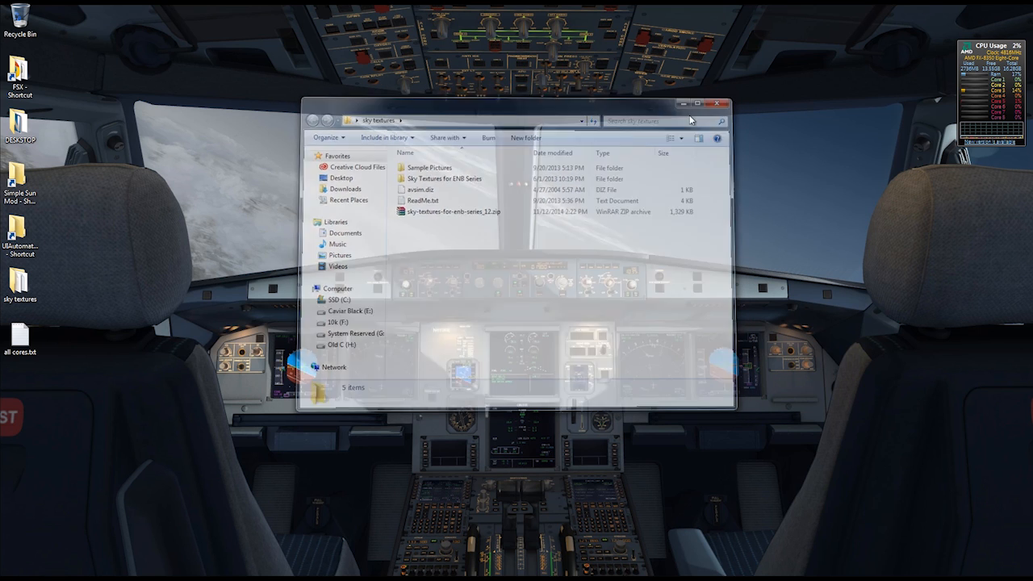
{"action": "right_click", "coordinate": [394, 176]}
{"action": "left_click", "coordinate": [419, 206]}
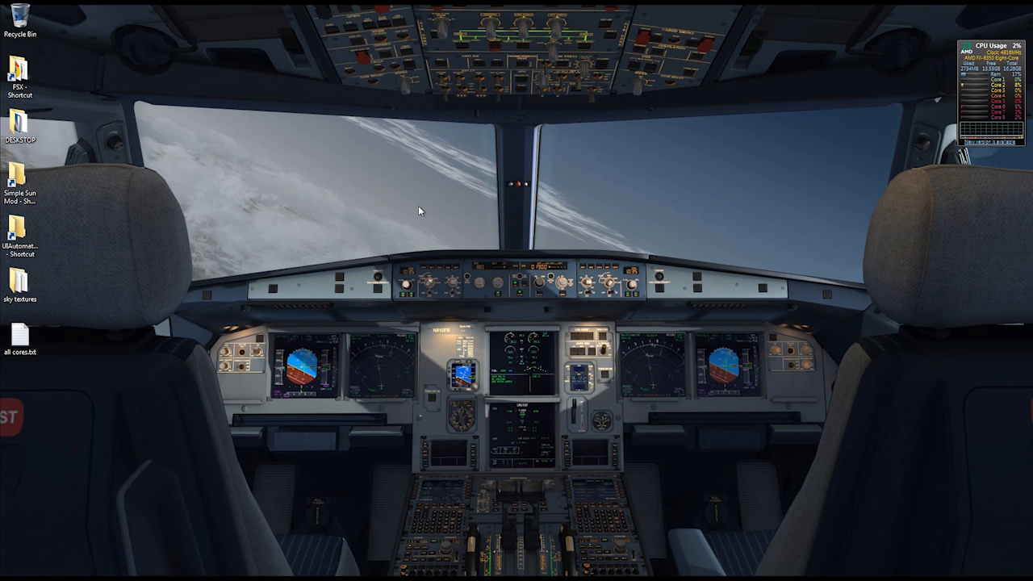
- Try to launch NVIDIA Inspector with permission to make changes and open its driver profile settings
{"action": "mouse_move", "coordinate": [184, 577]}
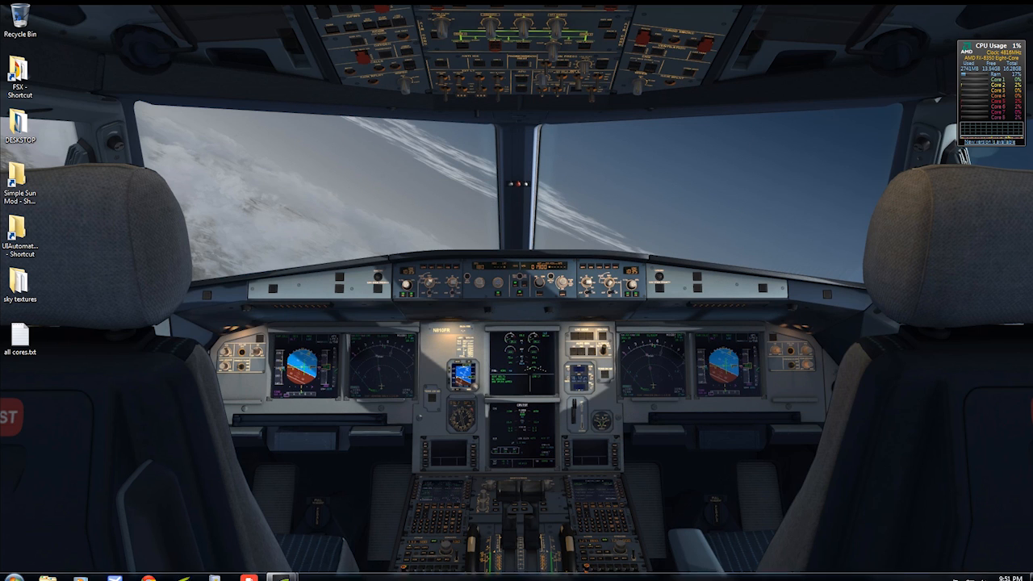
{"action": "left_click", "coordinate": [184, 574]}
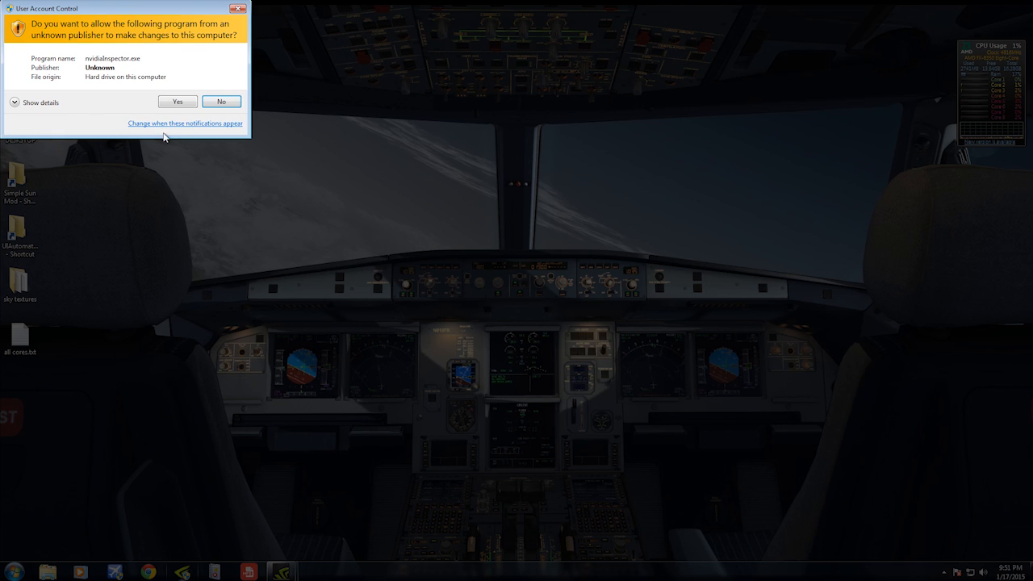
{"action": "left_click", "coordinate": [170, 102]}
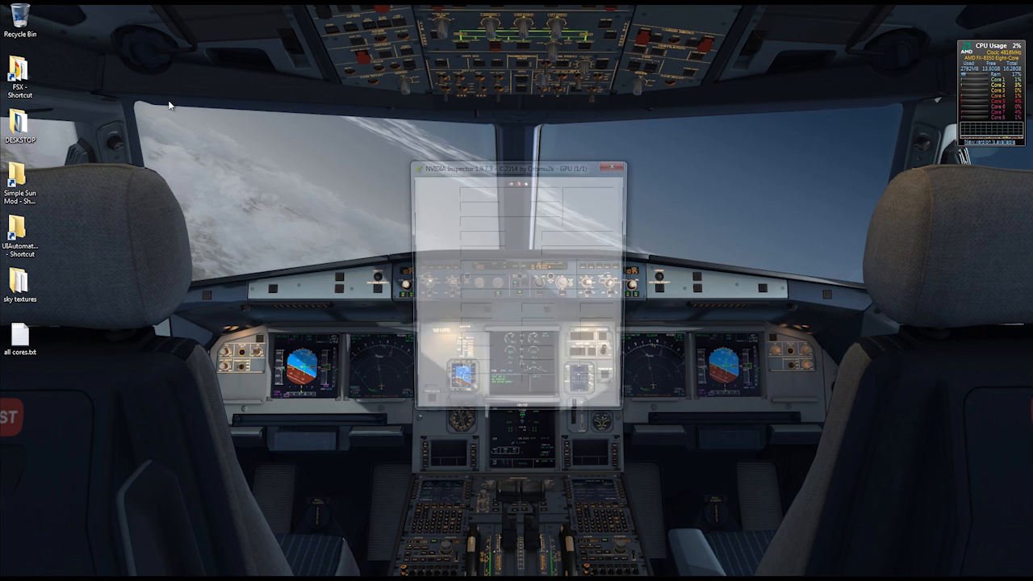
{"action": "left_click", "coordinate": [611, 297]}
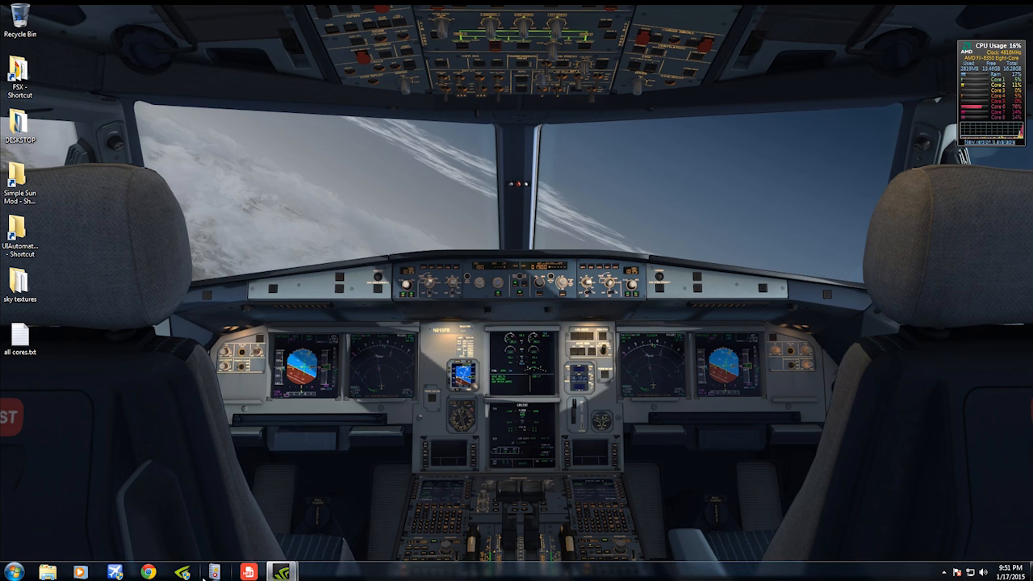
- Launch NVIDIA Inspector, allow it to make changes to the computer and open the driver profile settings
{"action": "left_click", "coordinate": [182, 572]}
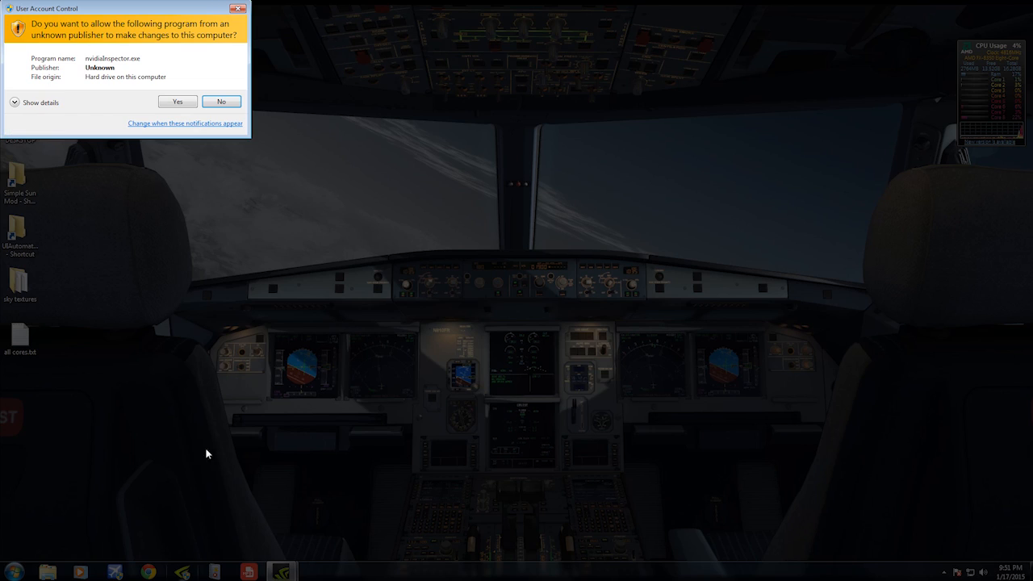
{"action": "left_click", "coordinate": [177, 102]}
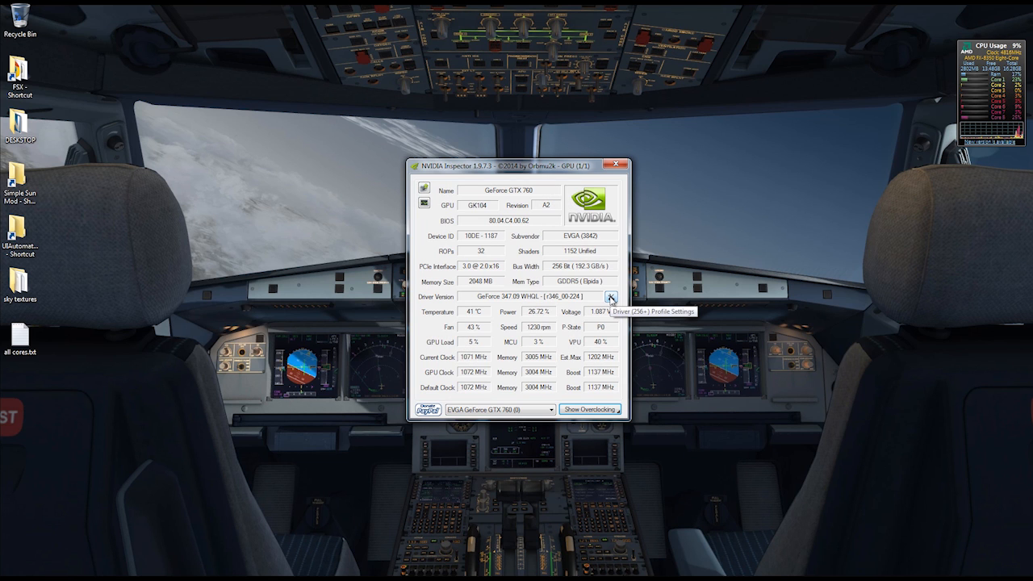
{"action": "left_click", "coordinate": [611, 298]}
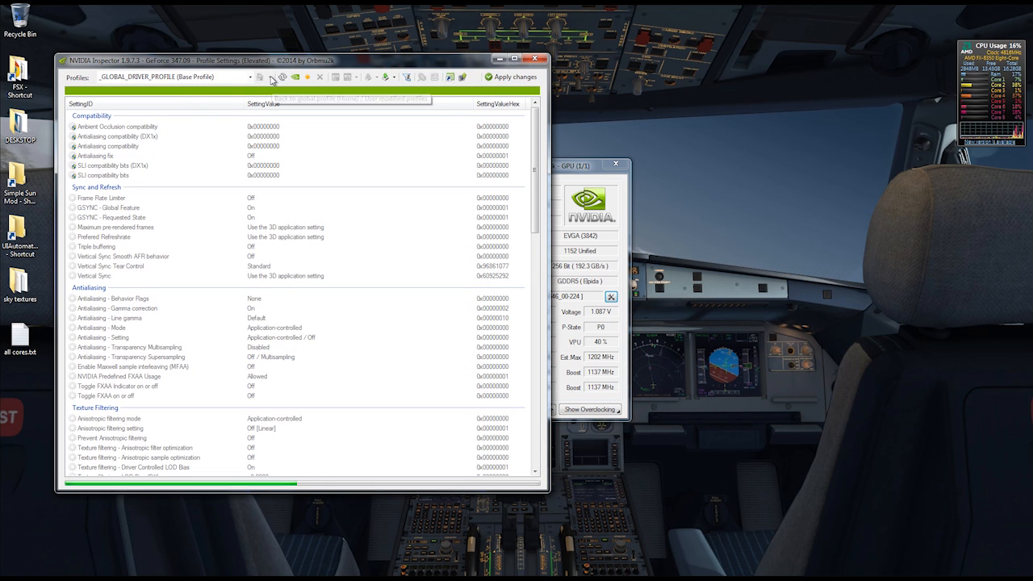
- Load the MS Flight Simulator X profile, move its window toward the middle of the screen and examine the settings through Texture Filtering
{"action": "left_click", "coordinate": [260, 77]}
{"action": "left_click", "coordinate": [300, 90]}
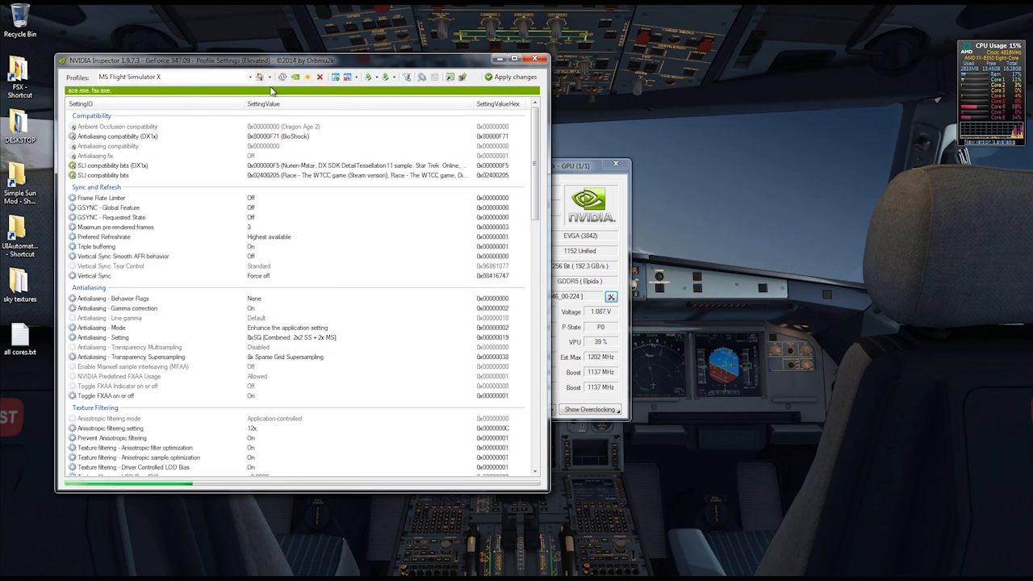
{"action": "left_click_drag", "start_coordinate": [284, 64], "coordinate": [450, 78]}
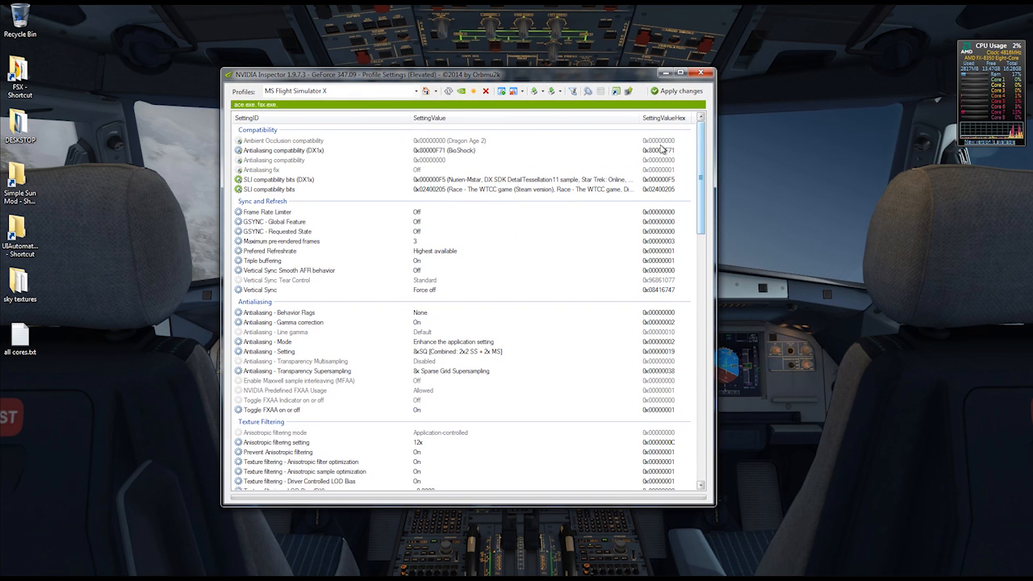
{"action": "left_click_drag", "start_coordinate": [701, 127], "coordinate": [701, 159]}
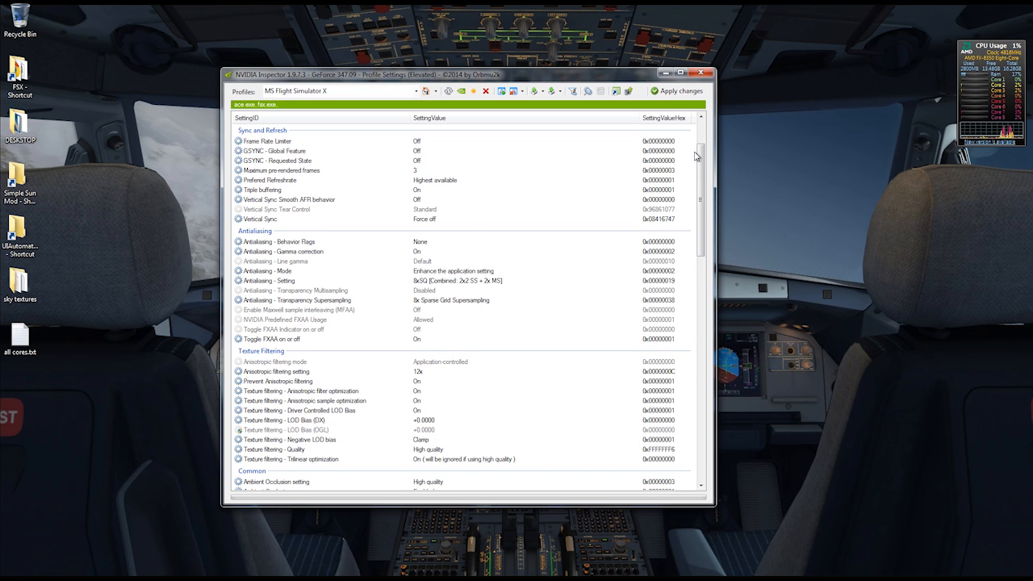
- Reposition the NVIDIA Inspector GPU information window near the middle of the screen and bring the minimized profile settings window back
{"action": "left_click", "coordinate": [665, 73]}
{"action": "left_click_drag", "start_coordinate": [556, 170], "coordinate": [1032, 409]}
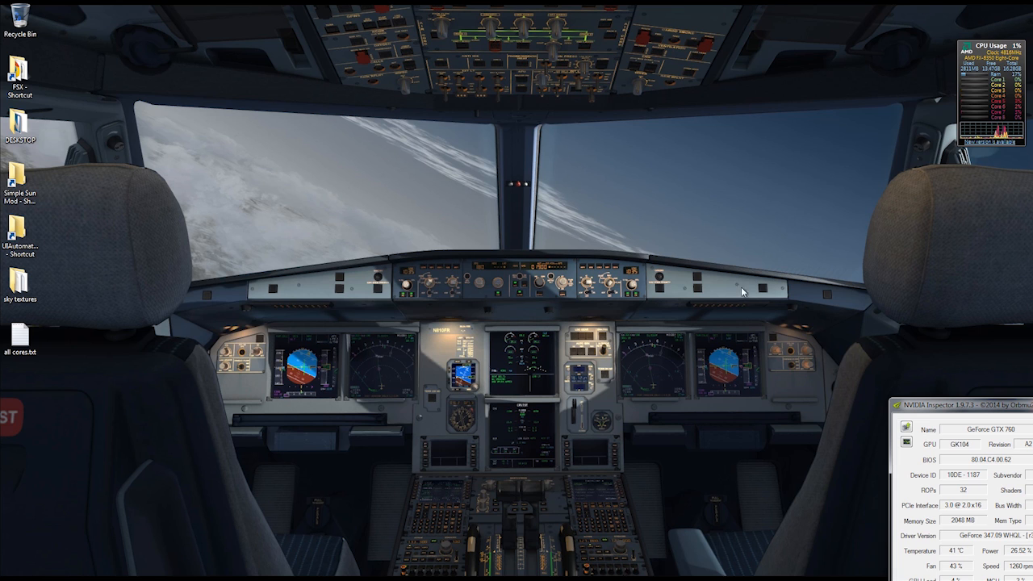
{"action": "left_click_drag", "start_coordinate": [976, 408], "coordinate": [471, 117]}
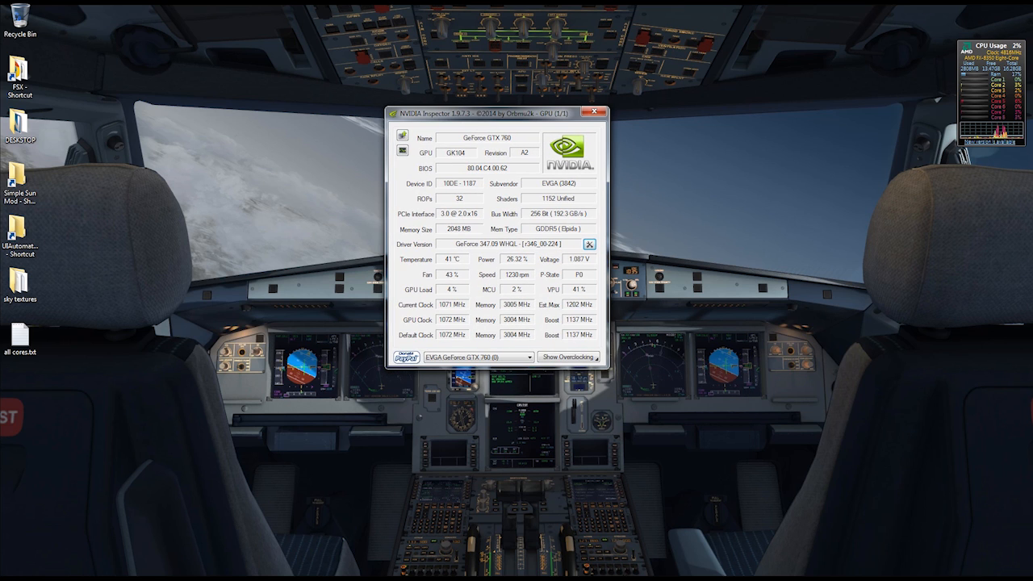
{"action": "mouse_move", "coordinate": [287, 576]}
{"action": "mouse_move", "coordinate": [181, 573]}
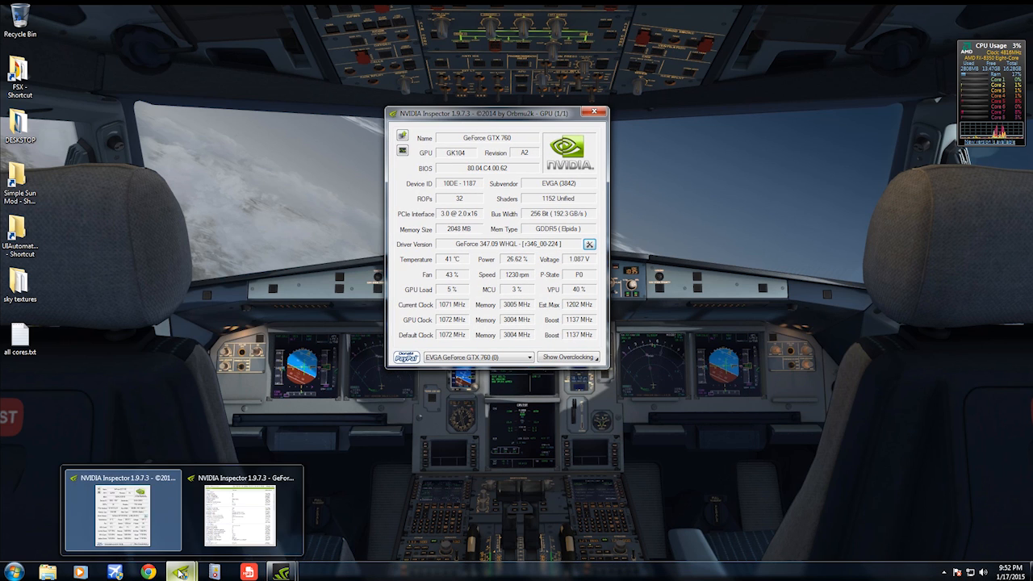
{"action": "left_click", "coordinate": [162, 529]}
{"action": "left_click_drag", "start_coordinate": [450, 78], "coordinate": [502, 78]}
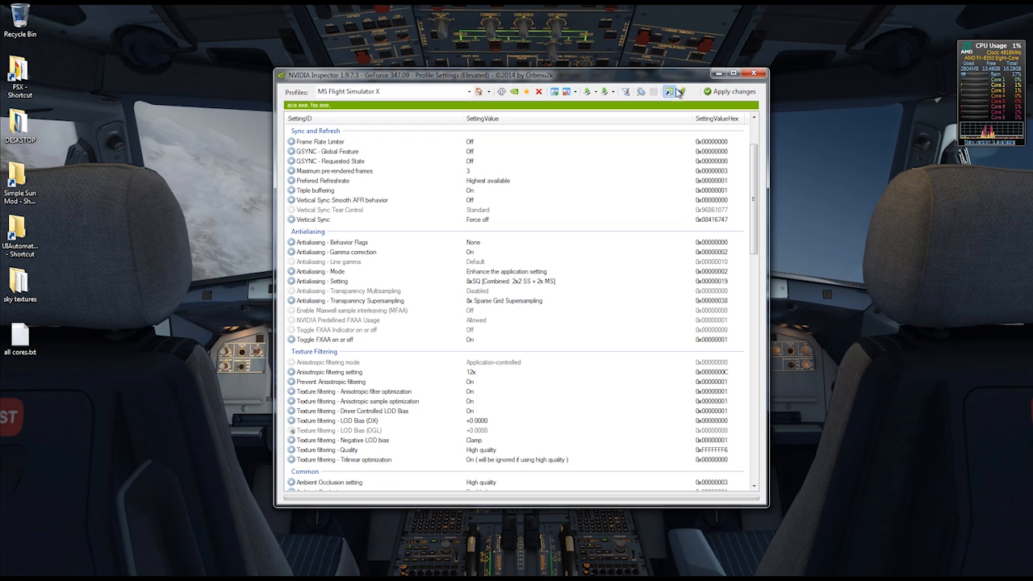
- Show only the settings and values from the CustomSettingNames file and review the Sync and Refresh, Antialiasing and Texture Filtering entries
{"action": "left_click", "coordinate": [626, 92]}
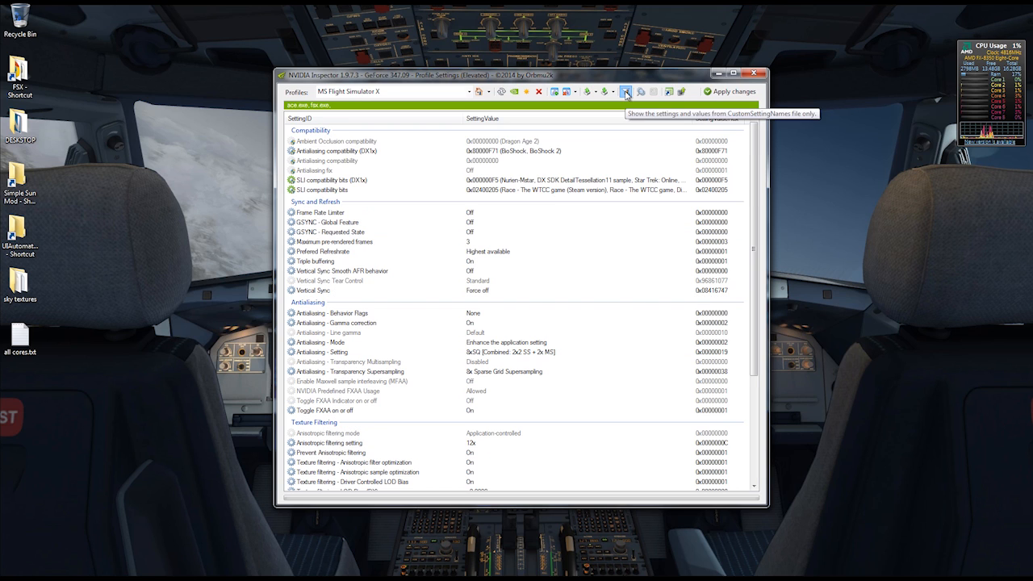
{"action": "scroll", "coordinate": [749, 214], "scroll_direction": "down", "scroll_amount": 3}
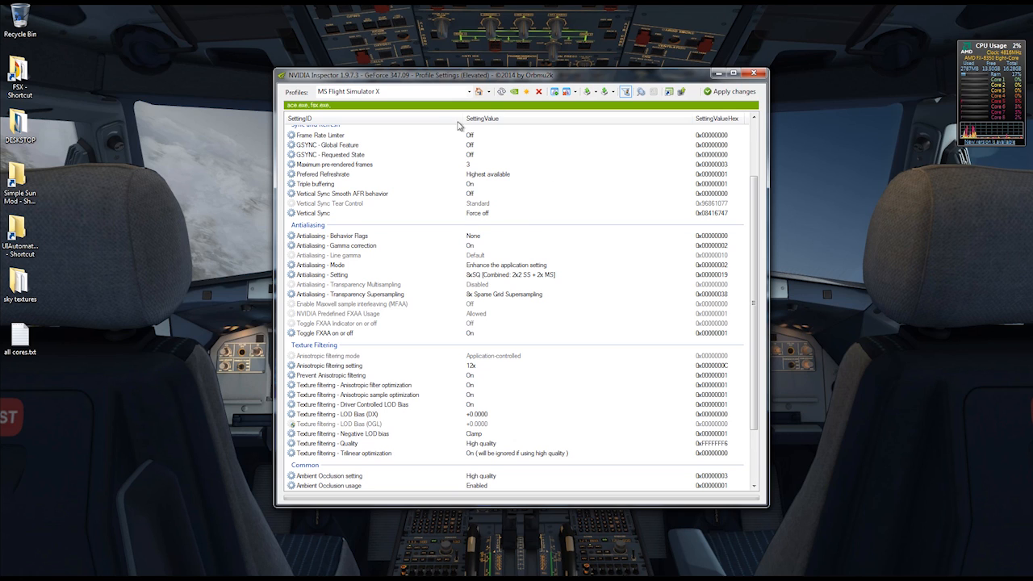
- Reopen the driver profile settings, move the window toward the middle of the screen and load the MS Flight Simulator X profile
{"action": "left_click", "coordinate": [754, 73]}
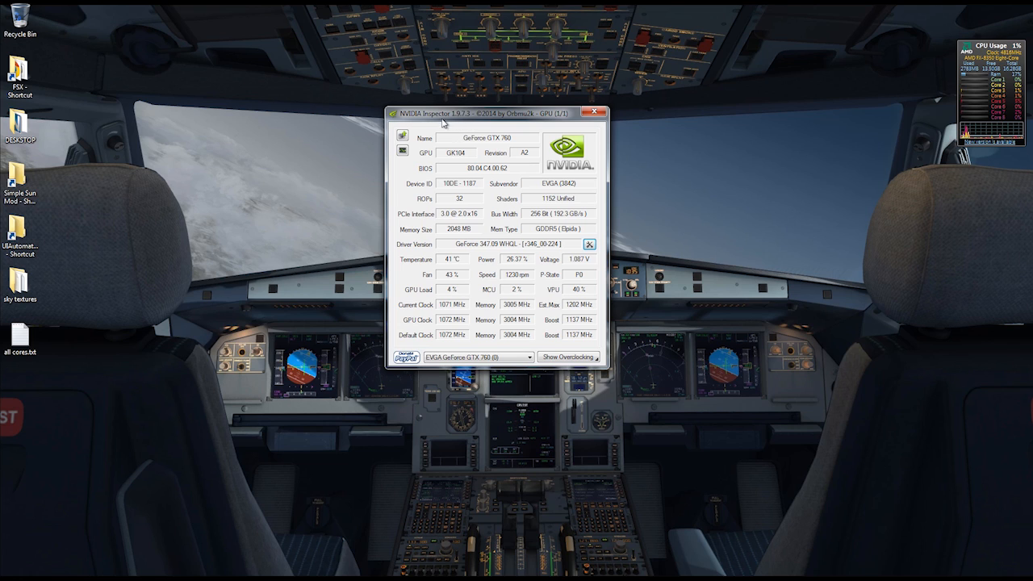
{"action": "left_click", "coordinate": [589, 245]}
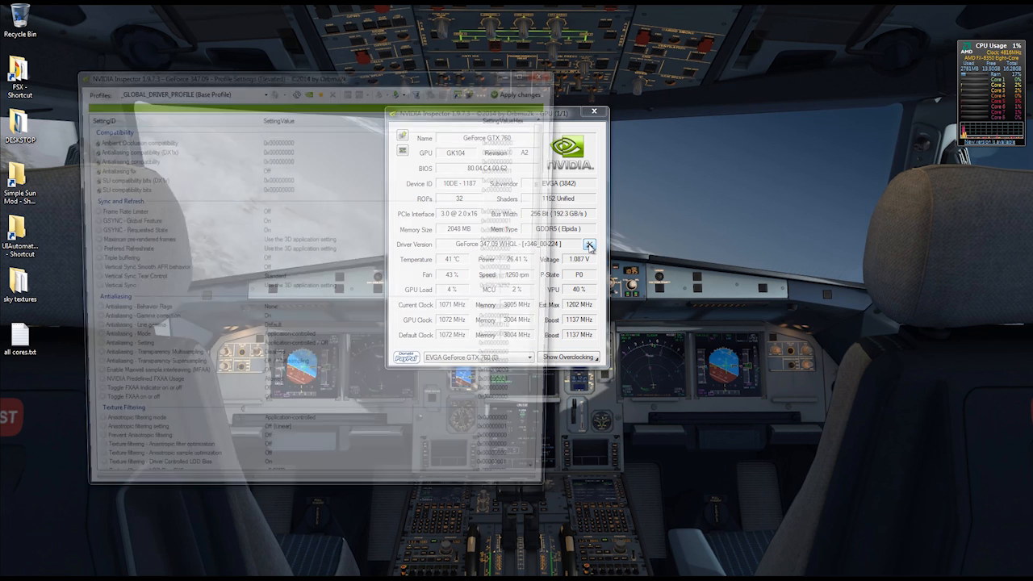
{"action": "left_click_drag", "start_coordinate": [311, 77], "coordinate": [438, 91]}
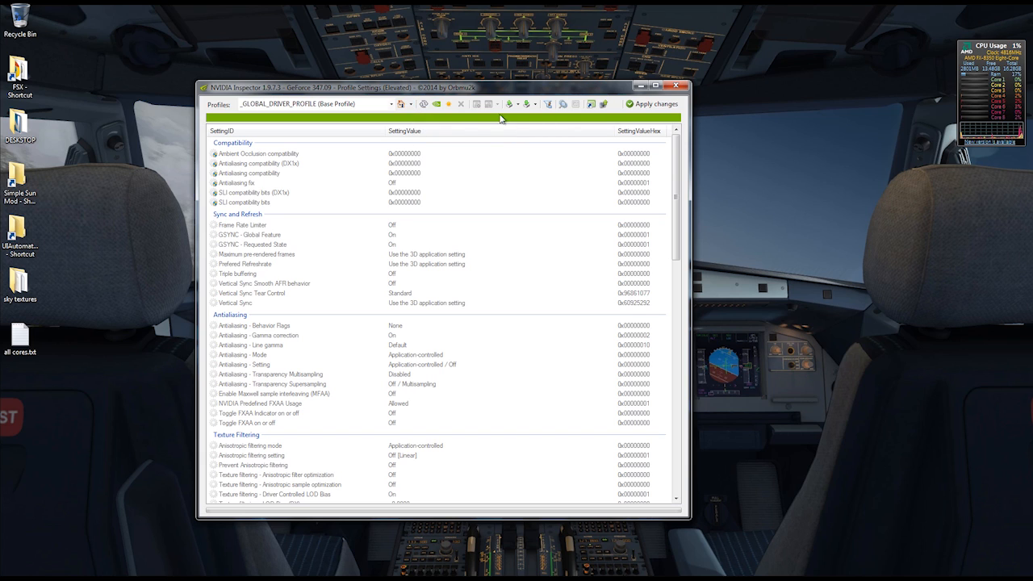
{"action": "left_click", "coordinate": [362, 104]}
{"action": "double_click", "coordinate": [362, 104]}
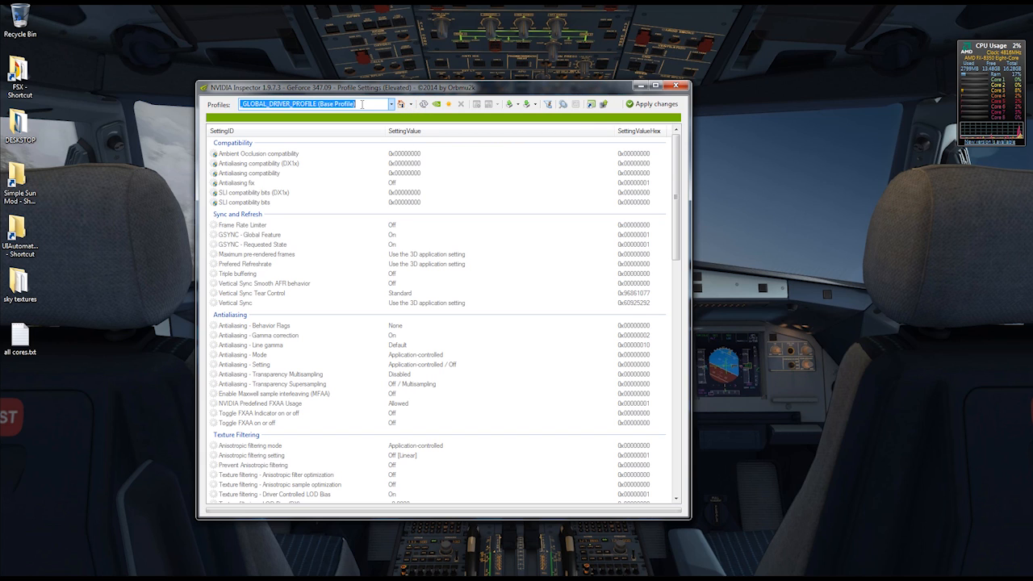
{"action": "type", "text": "ms"}
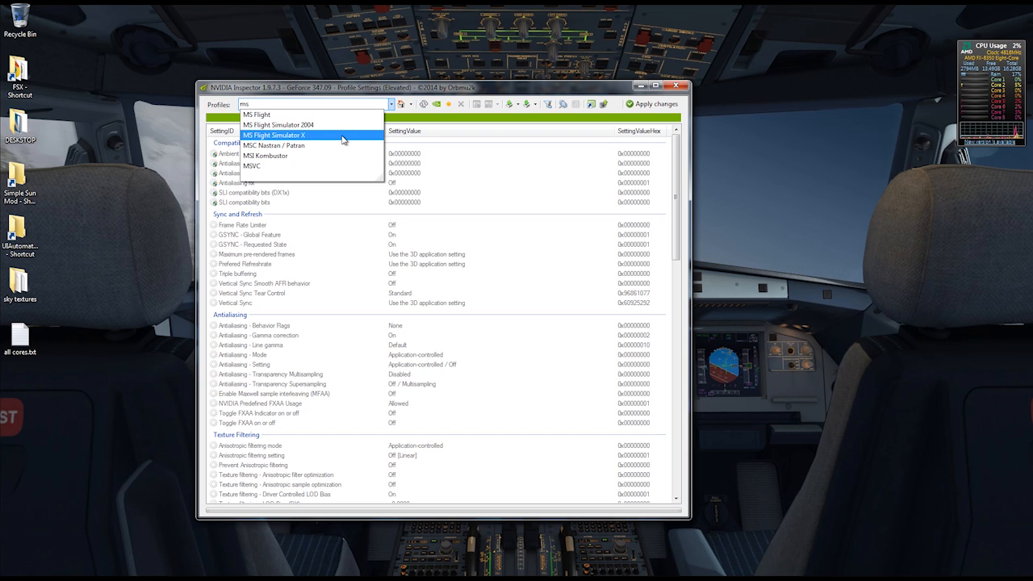
{"action": "left_click", "coordinate": [342, 137]}
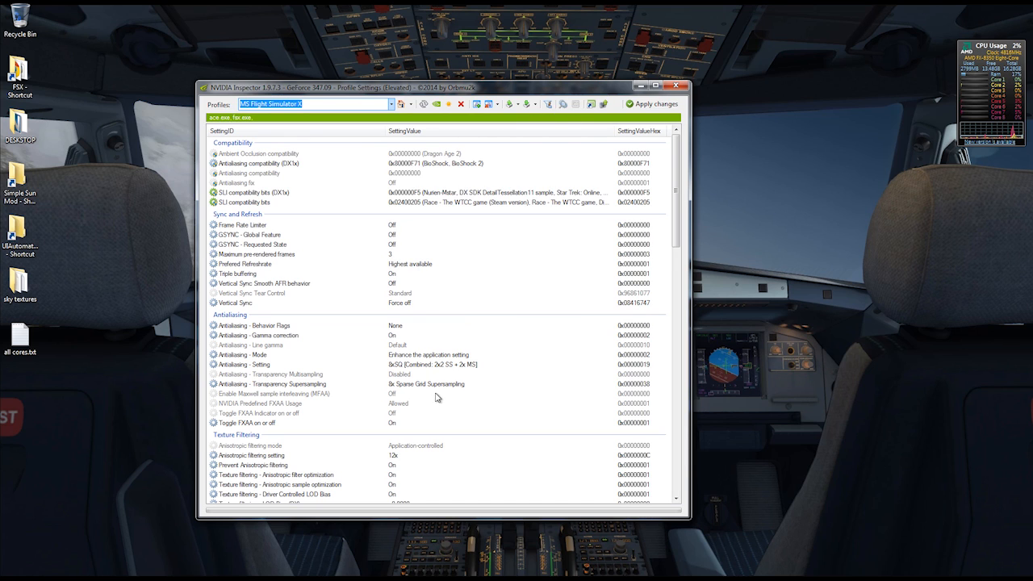
- Show only the settings from the CustomSettingNames file and review the Sync and Refresh through Common entries of the profile
{"action": "left_click", "coordinate": [549, 105]}
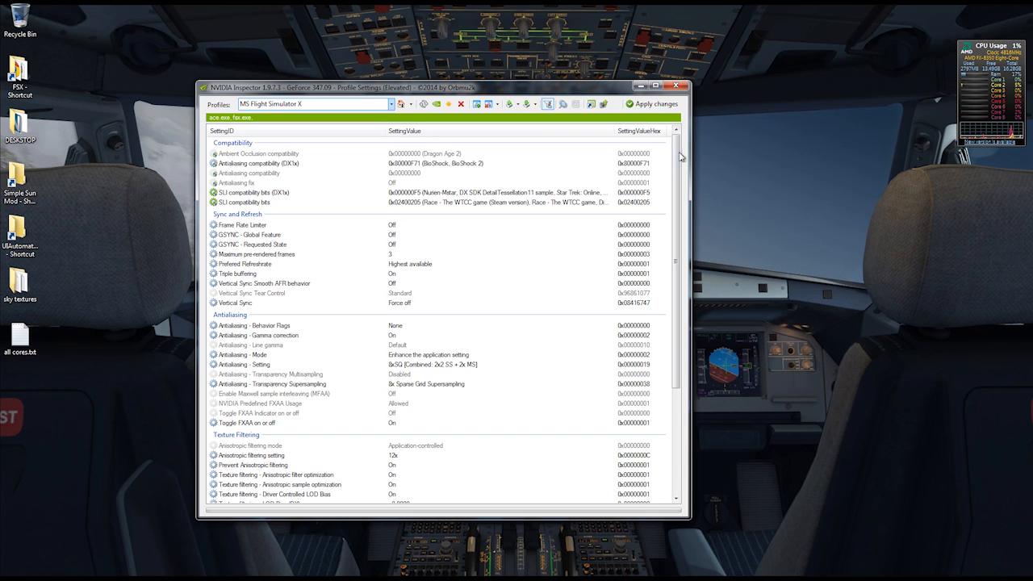
{"action": "scroll", "coordinate": [678, 171], "scroll_direction": "down", "scroll_amount": 1}
{"action": "left_click_drag", "start_coordinate": [678, 171], "coordinate": [670, 200]}
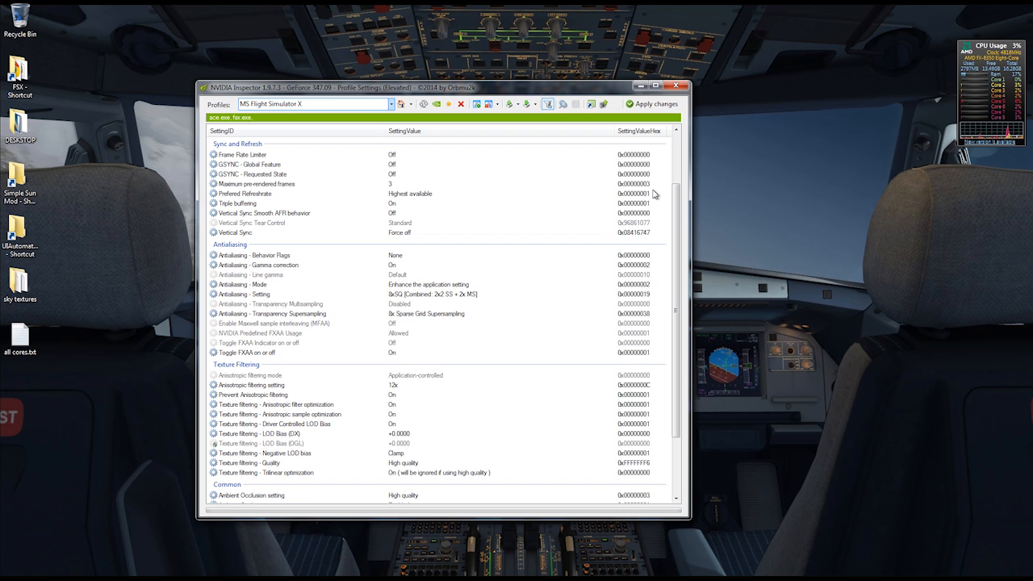
{"action": "left_click_drag", "start_coordinate": [678, 201], "coordinate": [672, 267]}
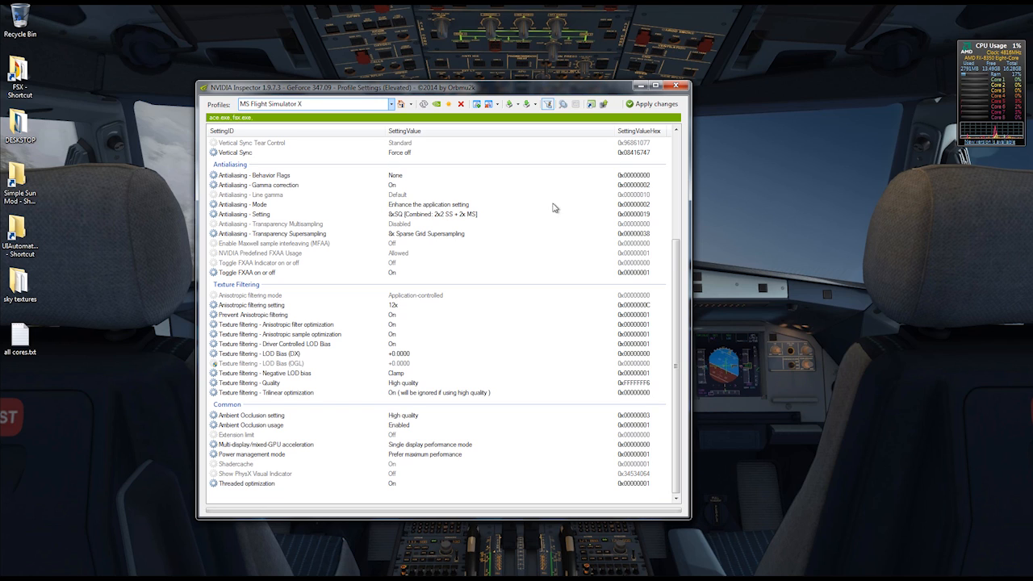
- Close the profile settings and GPU information windows of NVIDIA Inspector and refresh the desktop
{"action": "left_click", "coordinate": [675, 87]}
{"action": "left_click", "coordinate": [599, 114]}
{"action": "right_click", "coordinate": [465, 145]}
{"action": "left_click", "coordinate": [485, 176]}
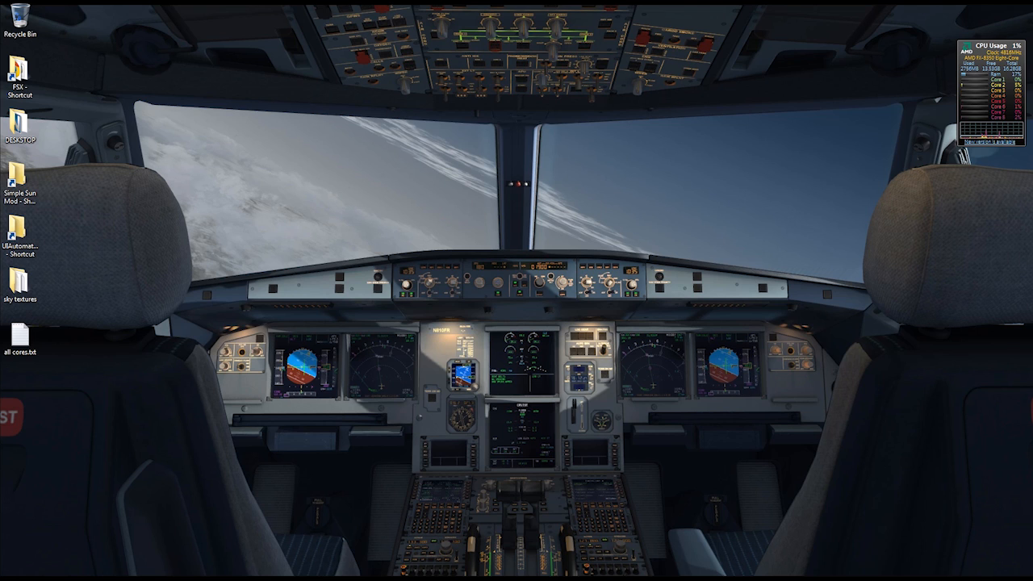
- Launch Flight Simulator X, allow it to make changes to the computer and open its settings page
{"action": "left_click", "coordinate": [115, 571]}
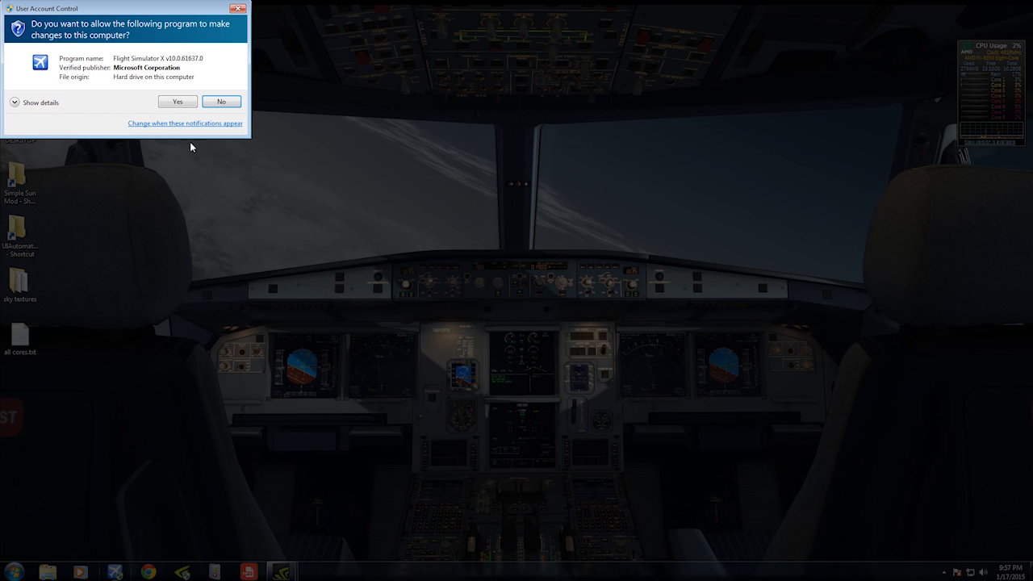
{"action": "left_click", "coordinate": [173, 103]}
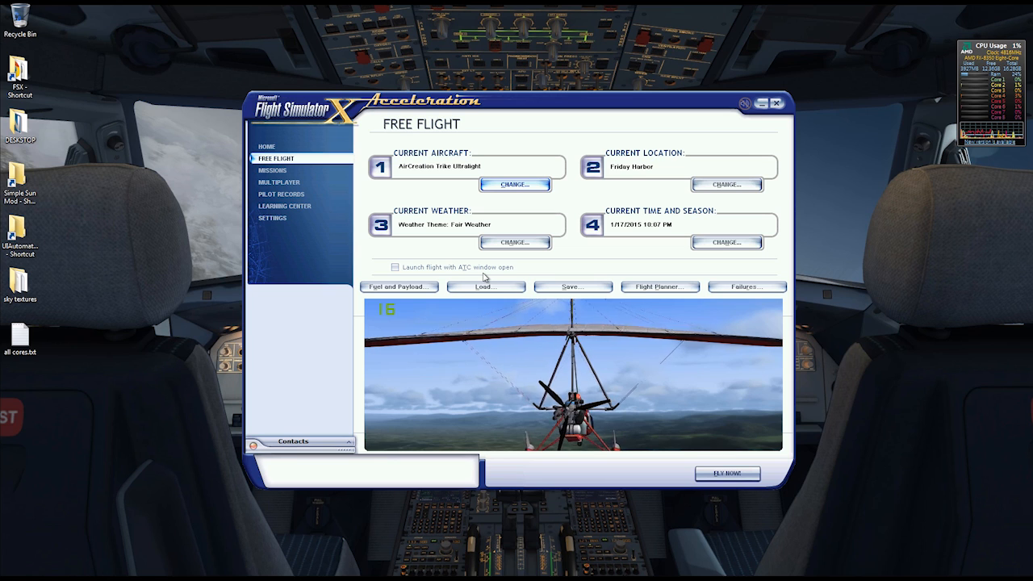
{"action": "left_click", "coordinate": [291, 218]}
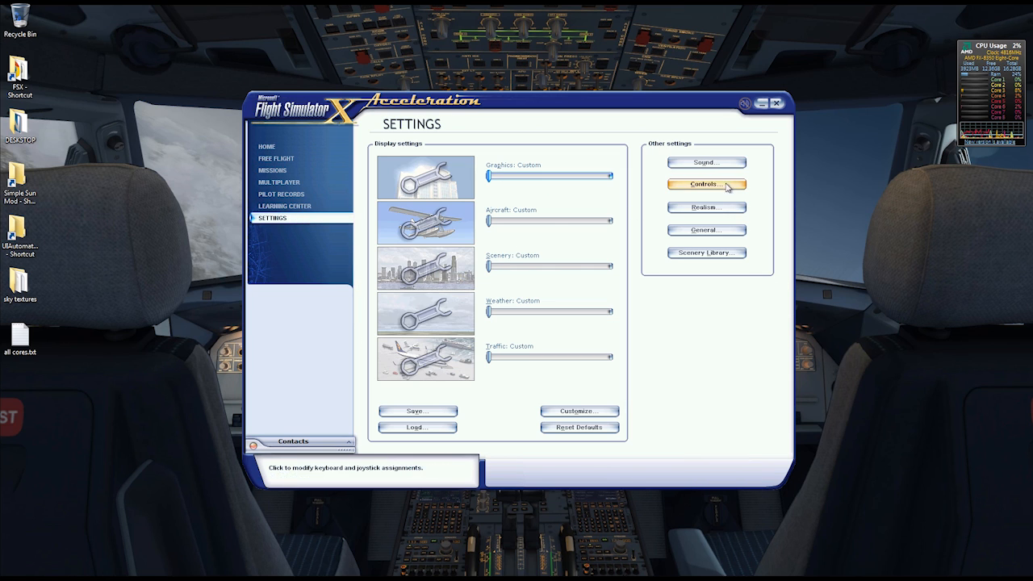
- Review the realism settings, including flight model and crash options, and check the filtering and anti-aliasing options in the graphics display settings
{"action": "left_click", "coordinate": [715, 208]}
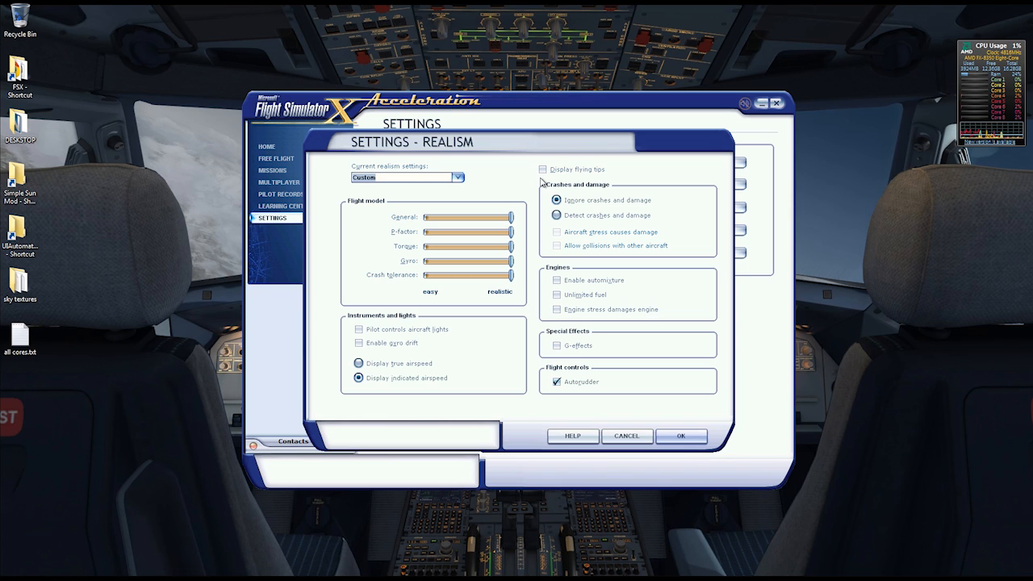
{"action": "left_click", "coordinate": [682, 438]}
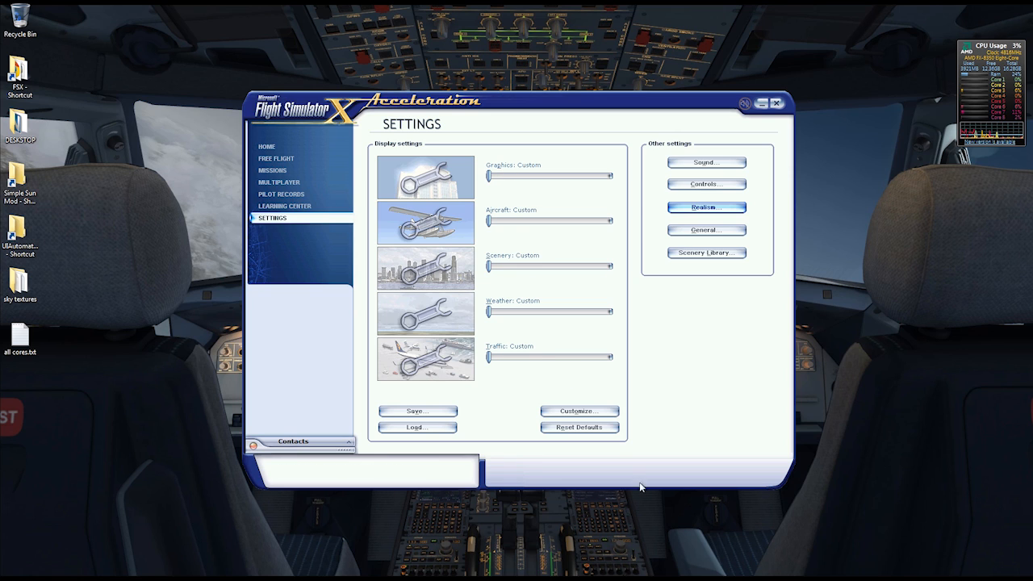
{"action": "left_click", "coordinate": [571, 413]}
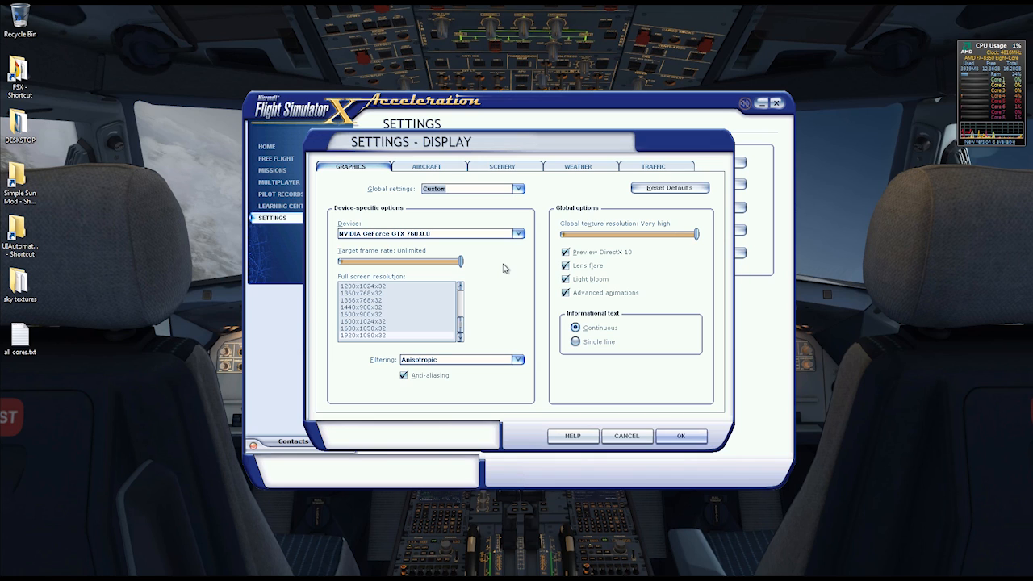
{"action": "mouse_move", "coordinate": [436, 363]}
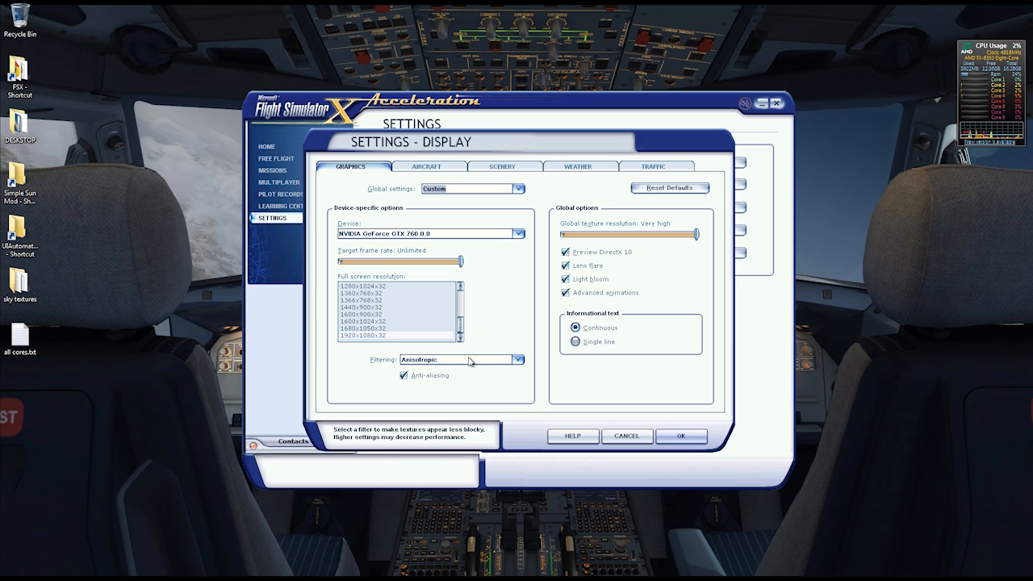
{"action": "left_click", "coordinate": [618, 437]}
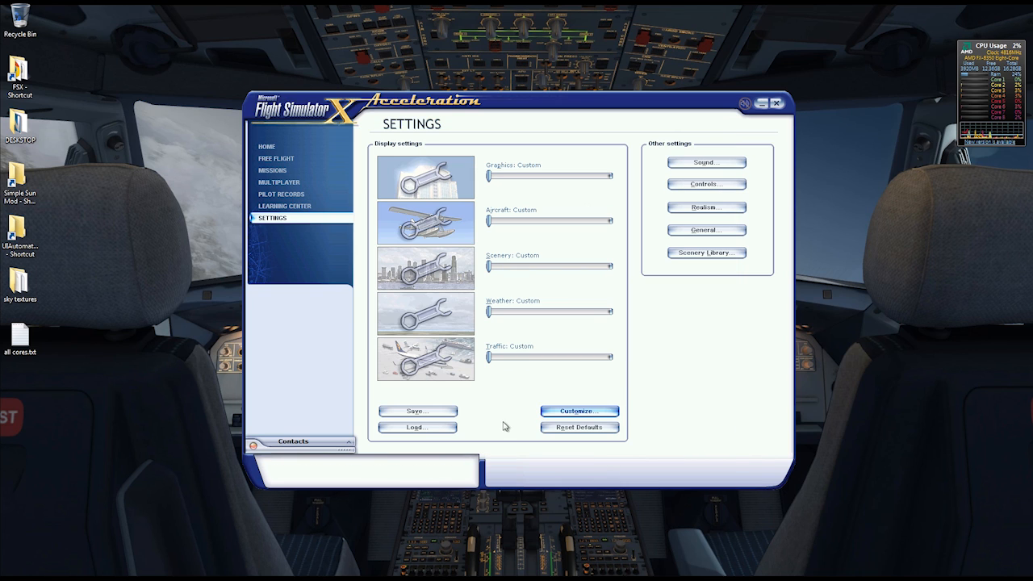
- Check the Free Flight page, reopen the customized display settings and review the graphics and aircraft options
{"action": "left_click", "coordinate": [288, 161]}
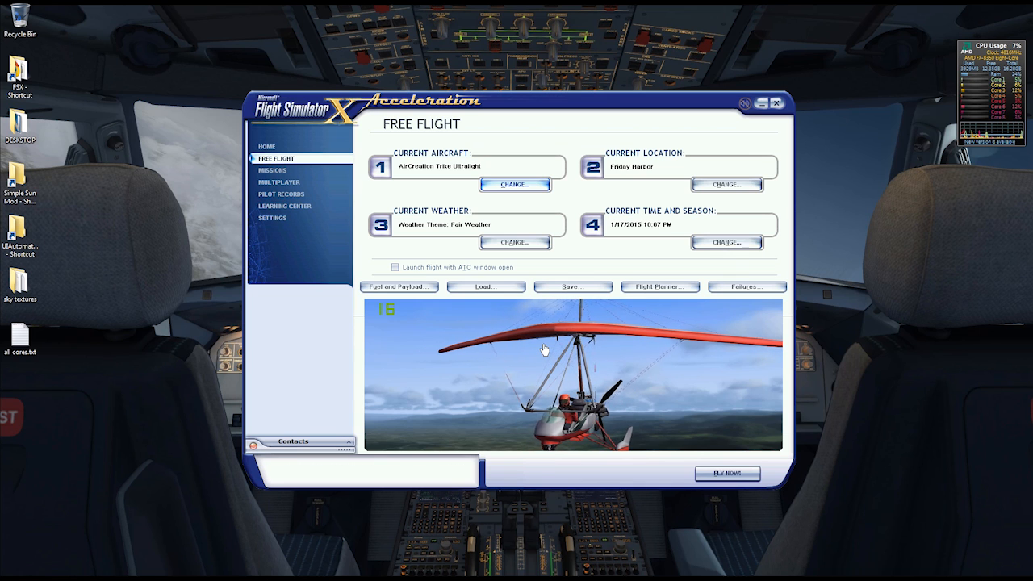
{"action": "left_click", "coordinate": [275, 219]}
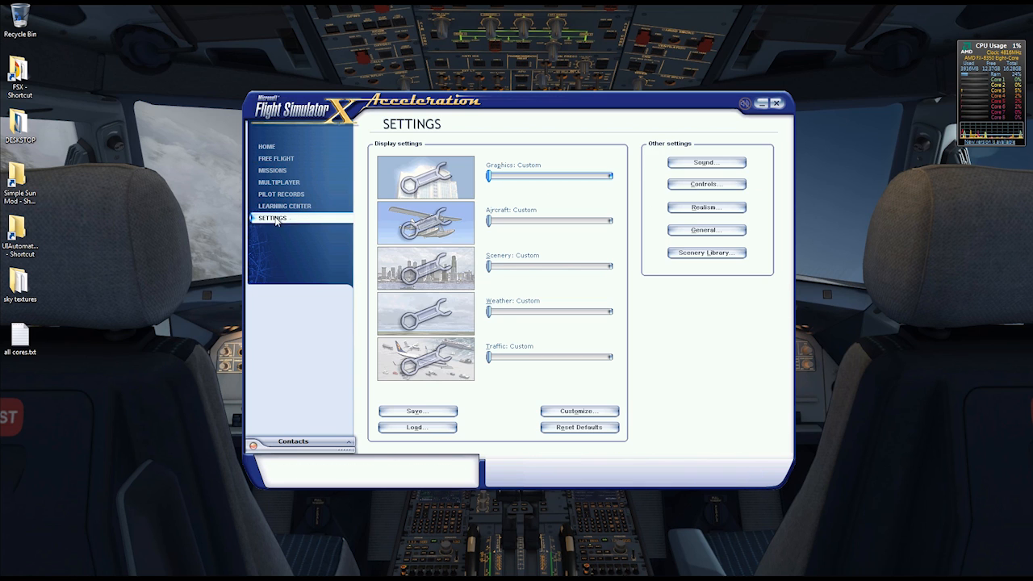
{"action": "left_click", "coordinate": [582, 413]}
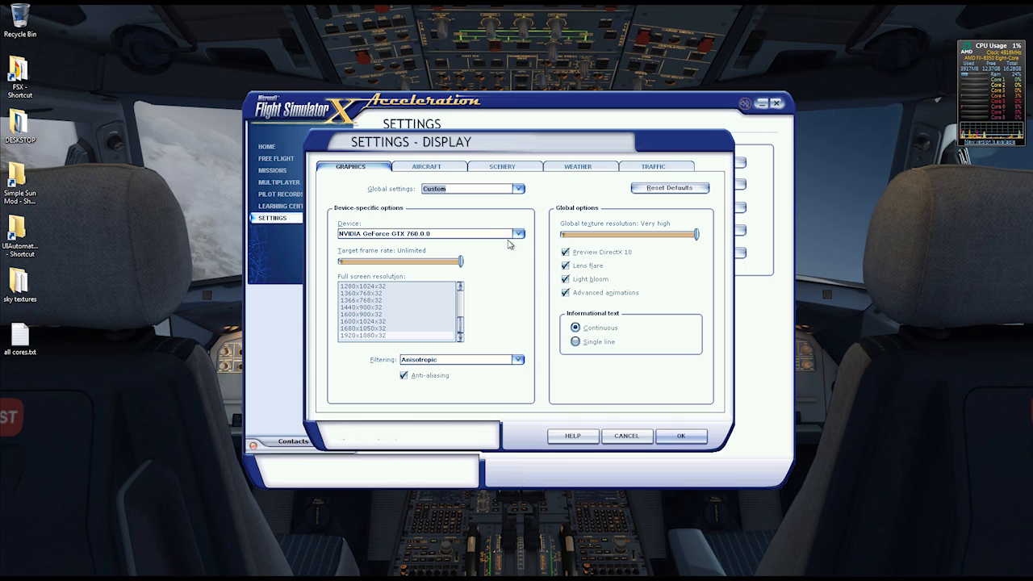
{"action": "left_click", "coordinate": [440, 169]}
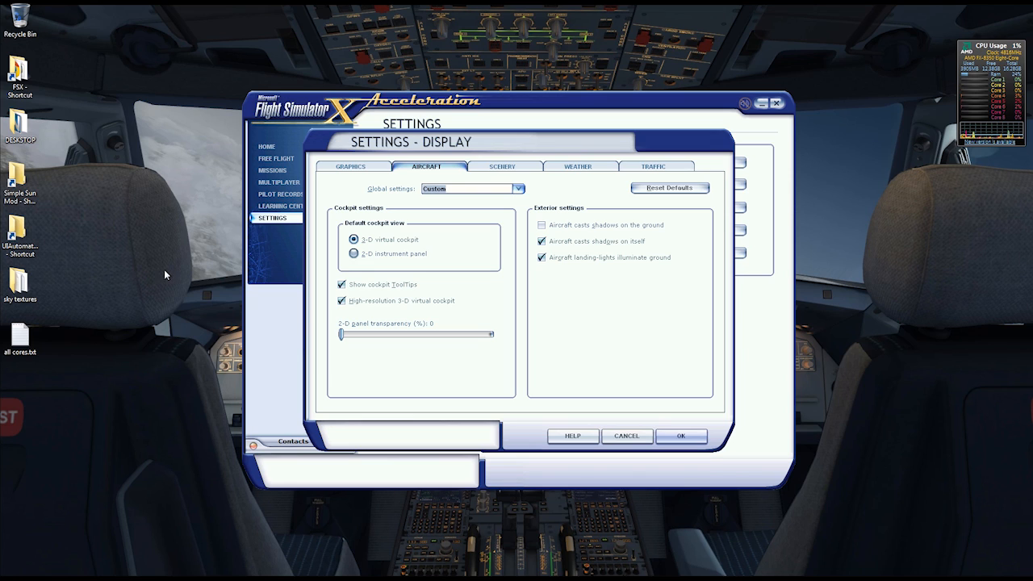
- Review the scenery display options and set the mesh complexity to 80
{"action": "left_click", "coordinate": [490, 169]}
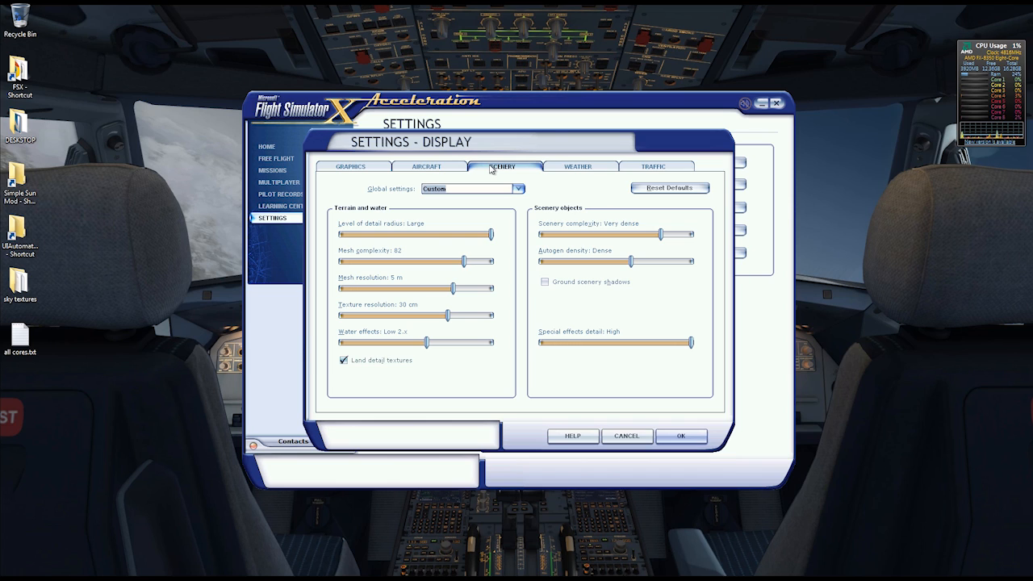
{"action": "left_click", "coordinate": [464, 261]}
{"action": "left_click_drag", "start_coordinate": [465, 264], "coordinate": [461, 265]}
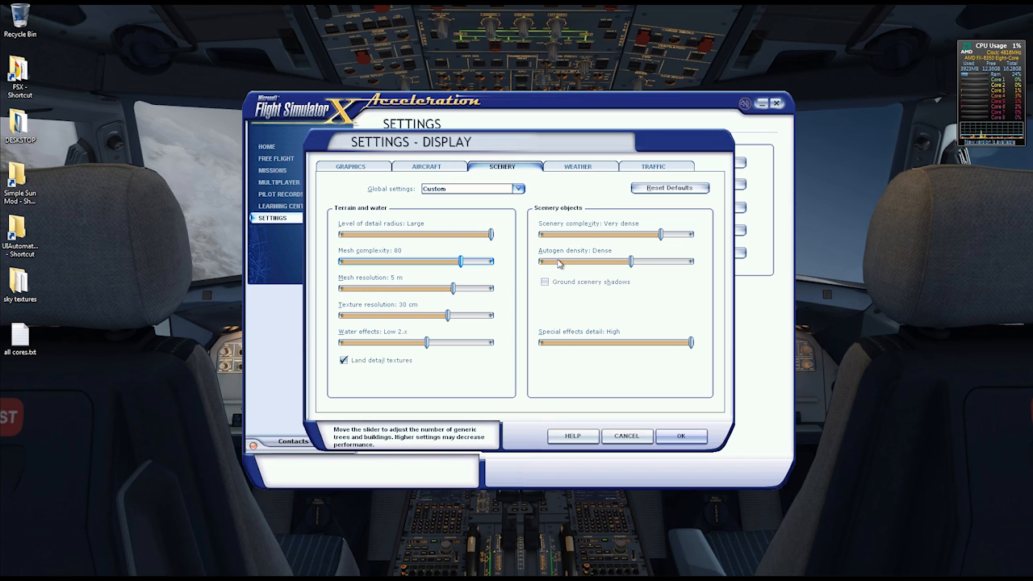
- Review the weather and traffic display options and return to the scenery options for another check
{"action": "left_click", "coordinate": [571, 169]}
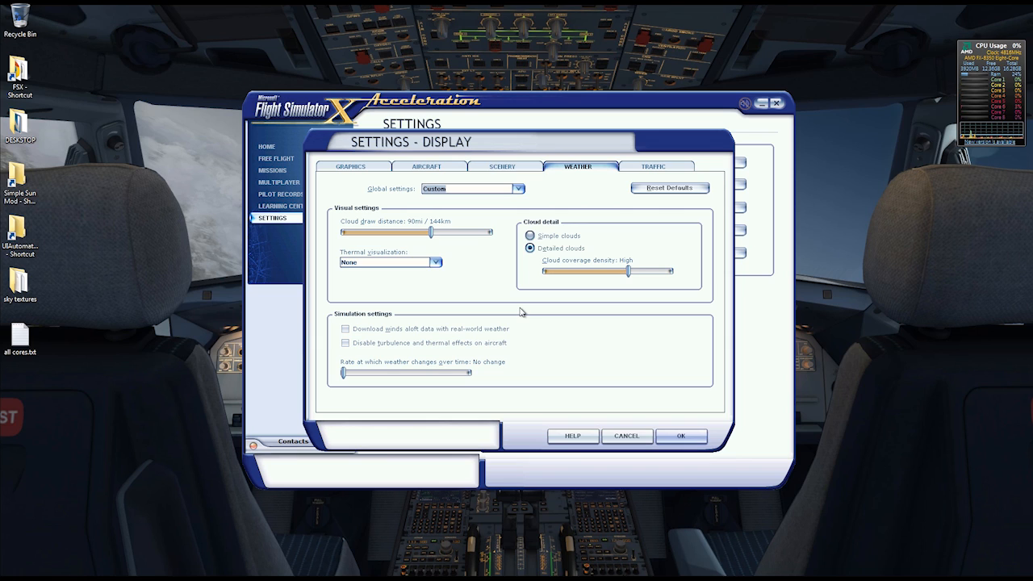
{"action": "left_click", "coordinate": [655, 165]}
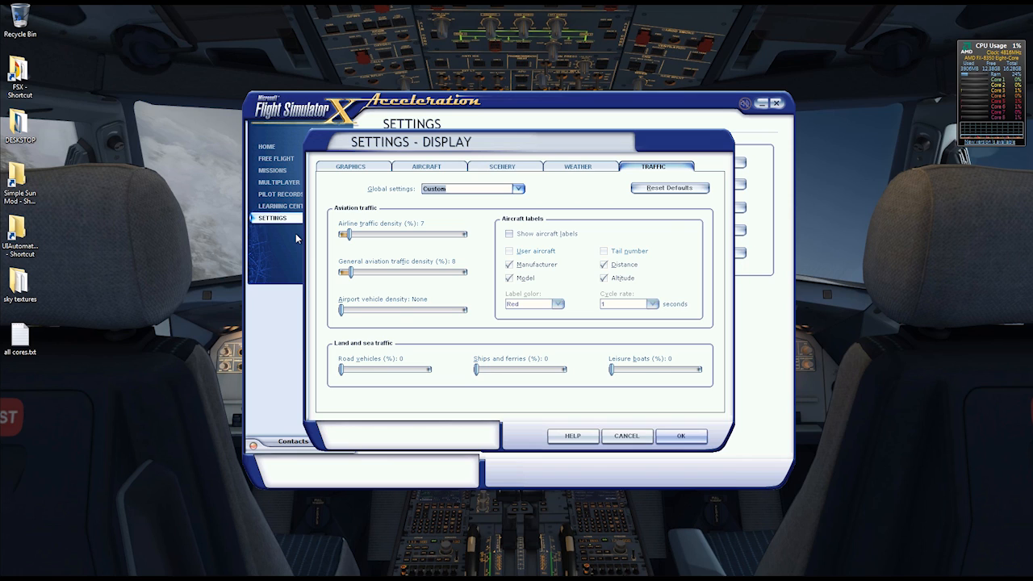
{"action": "left_click", "coordinate": [511, 167]}
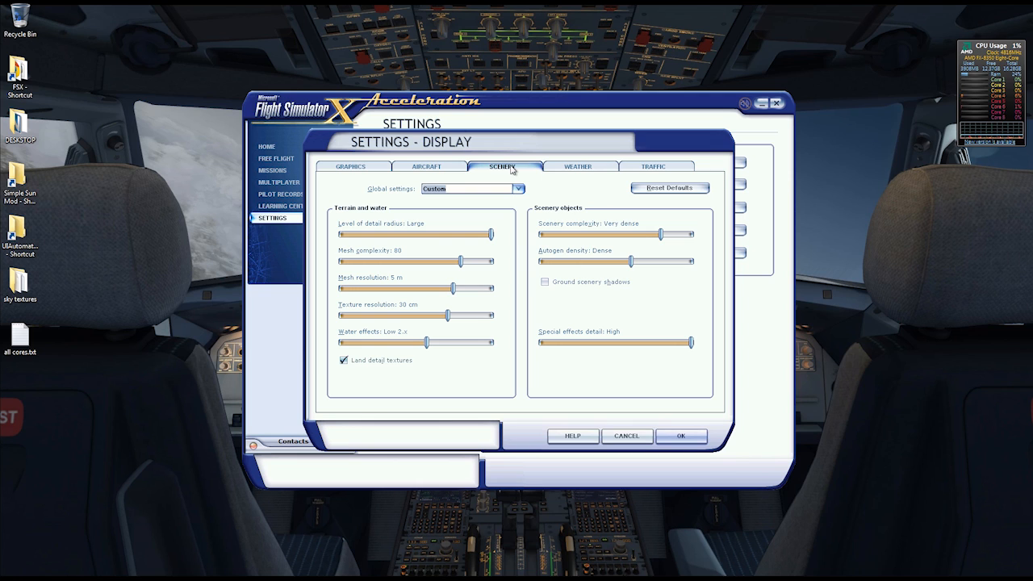
- Cancel the display settings dialog, exit Flight Simulator X and refresh the desktop
{"action": "left_click", "coordinate": [629, 438]}
{"action": "left_click", "coordinate": [775, 103]}
{"action": "right_click", "coordinate": [510, 202]}
{"action": "left_click", "coordinate": [533, 230]}
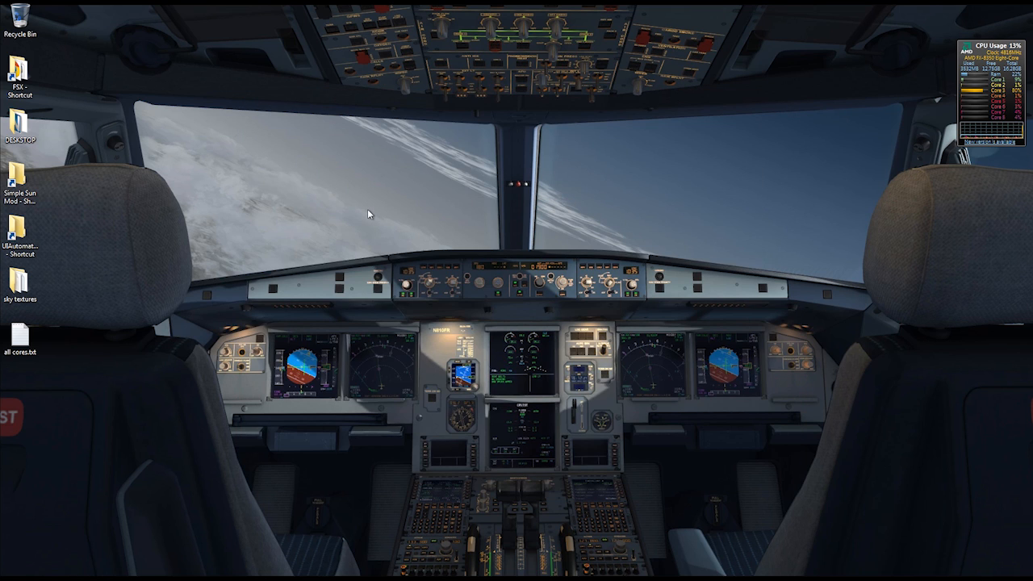